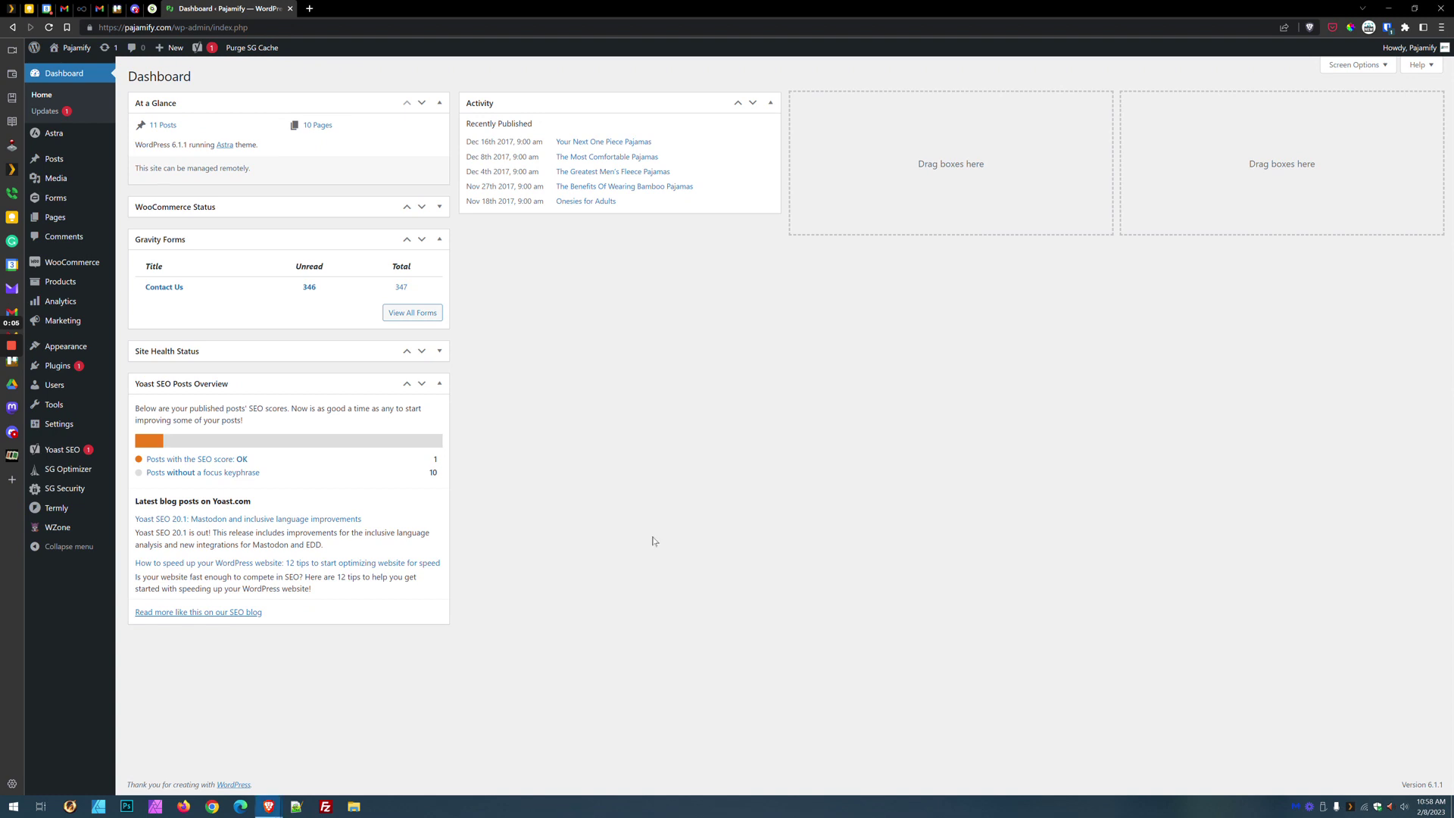
Step: Go to Yoast SEO Tools from the admin sidebar
mouse_move(81, 458)
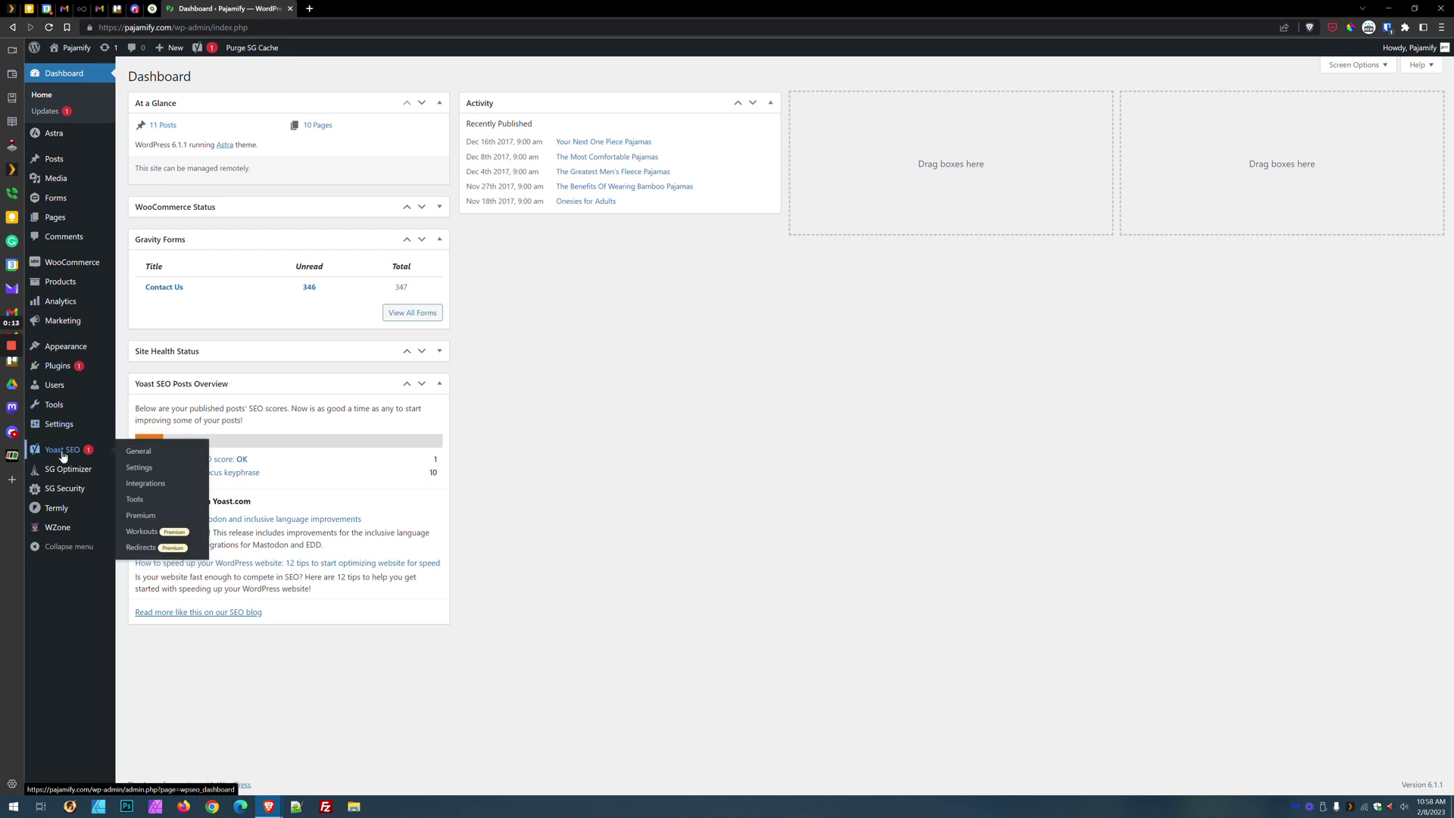
left_click(144, 501)
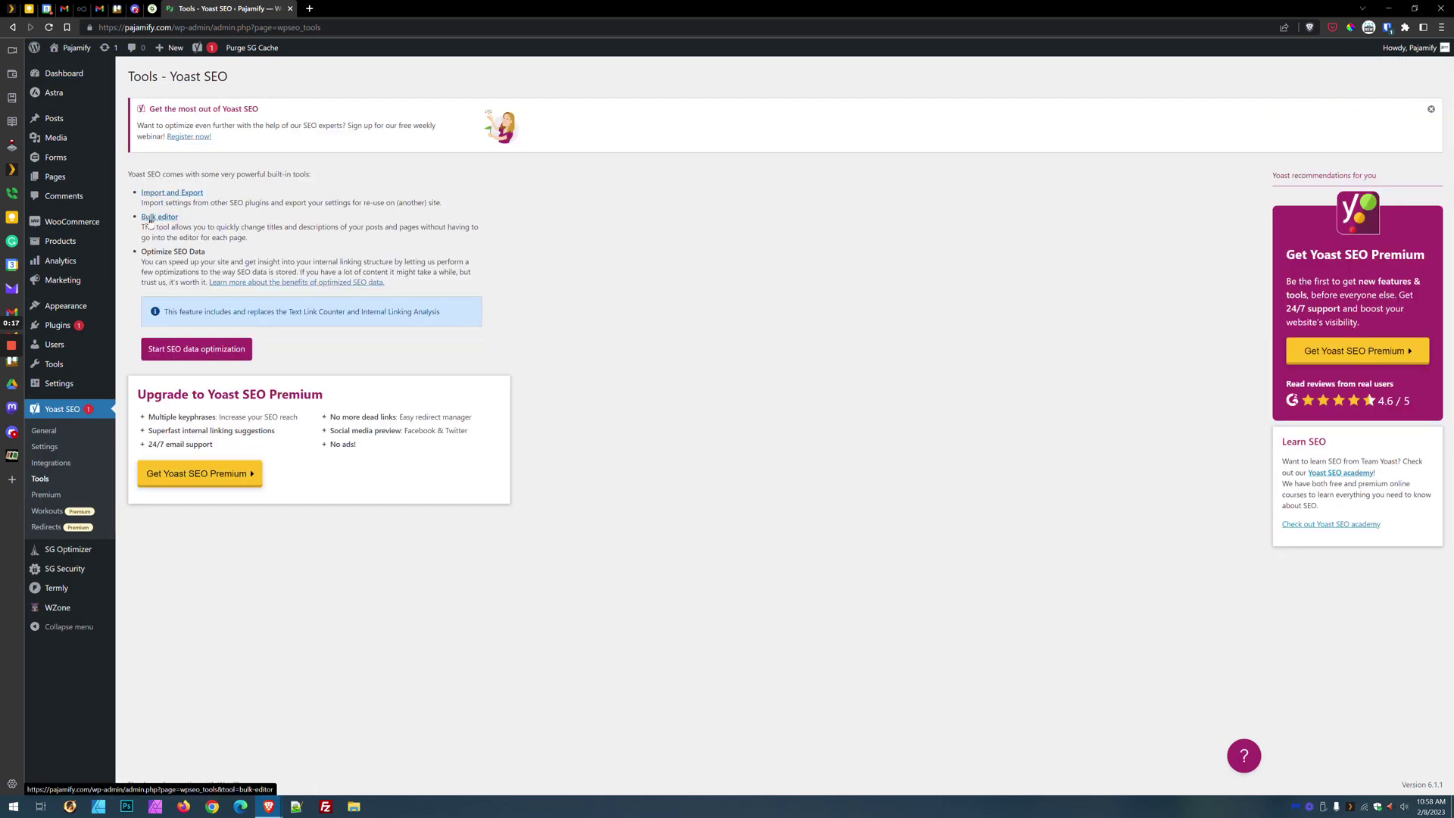
Step: Open the Yoast Bulk editor, which lists 221 items with empty new SEO title fields
left_click(160, 219)
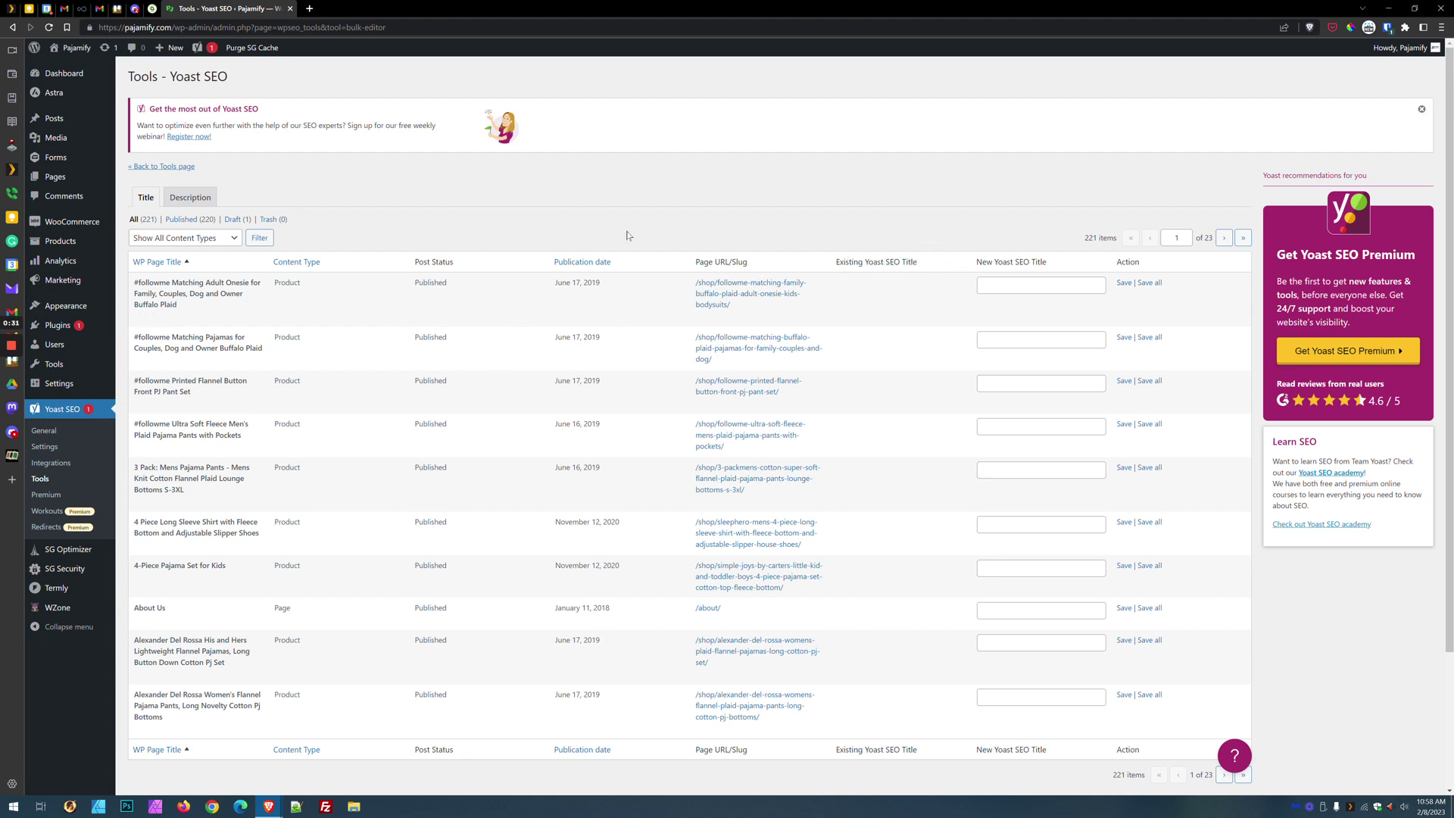
left_click(195, 200)
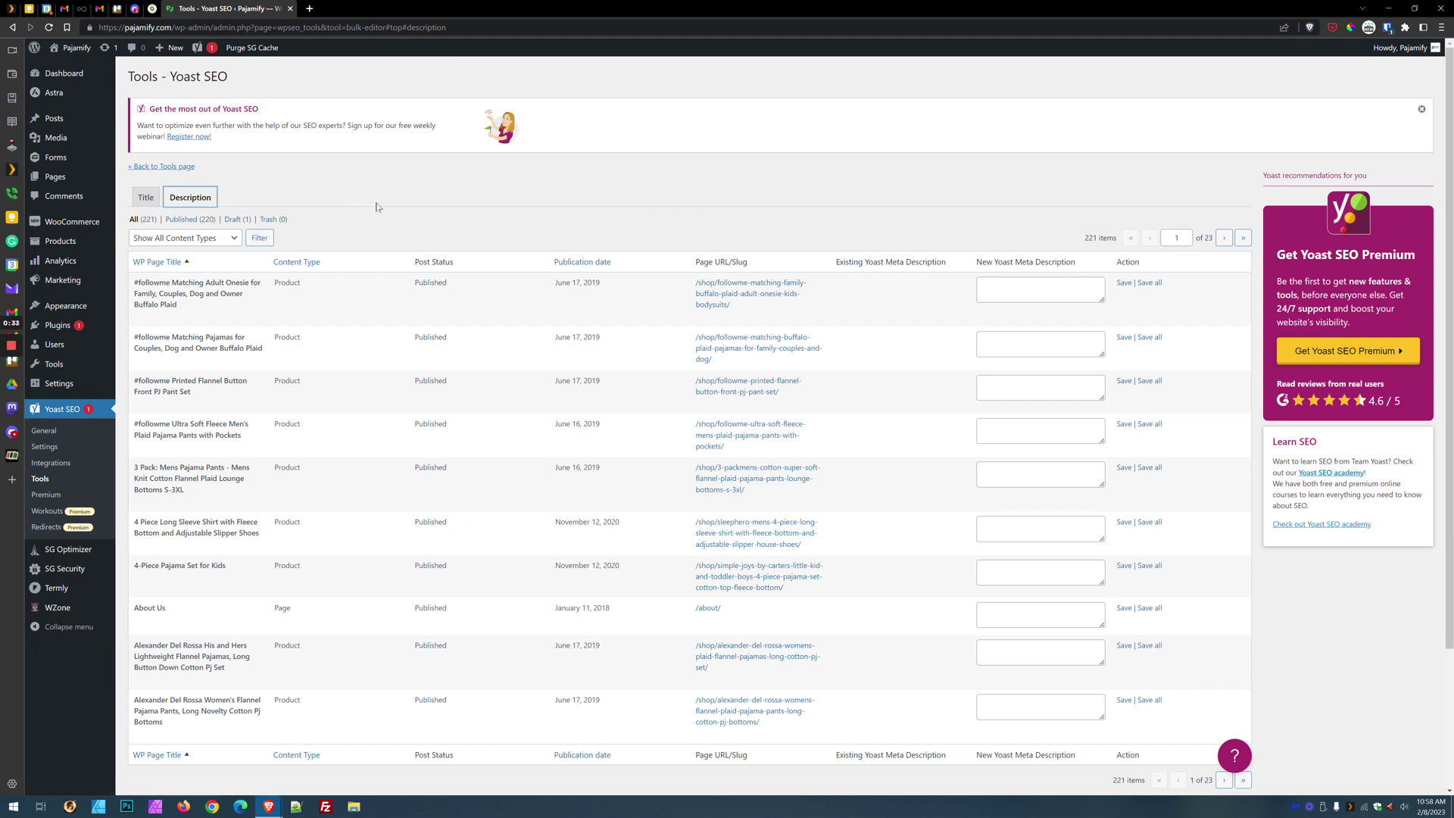
left_click_drag(863, 274, 972, 273)
left_click(886, 237)
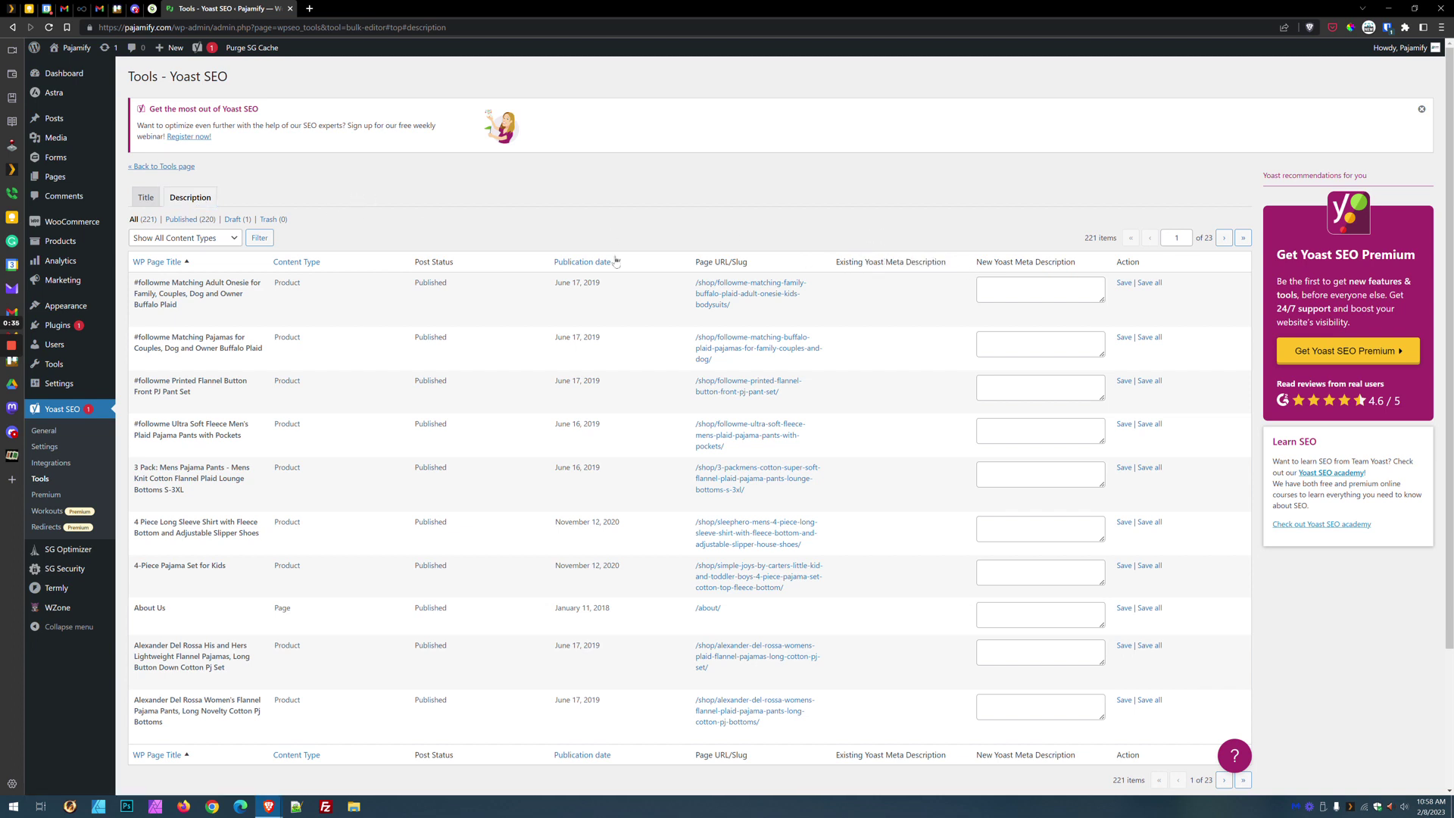
left_click(143, 198)
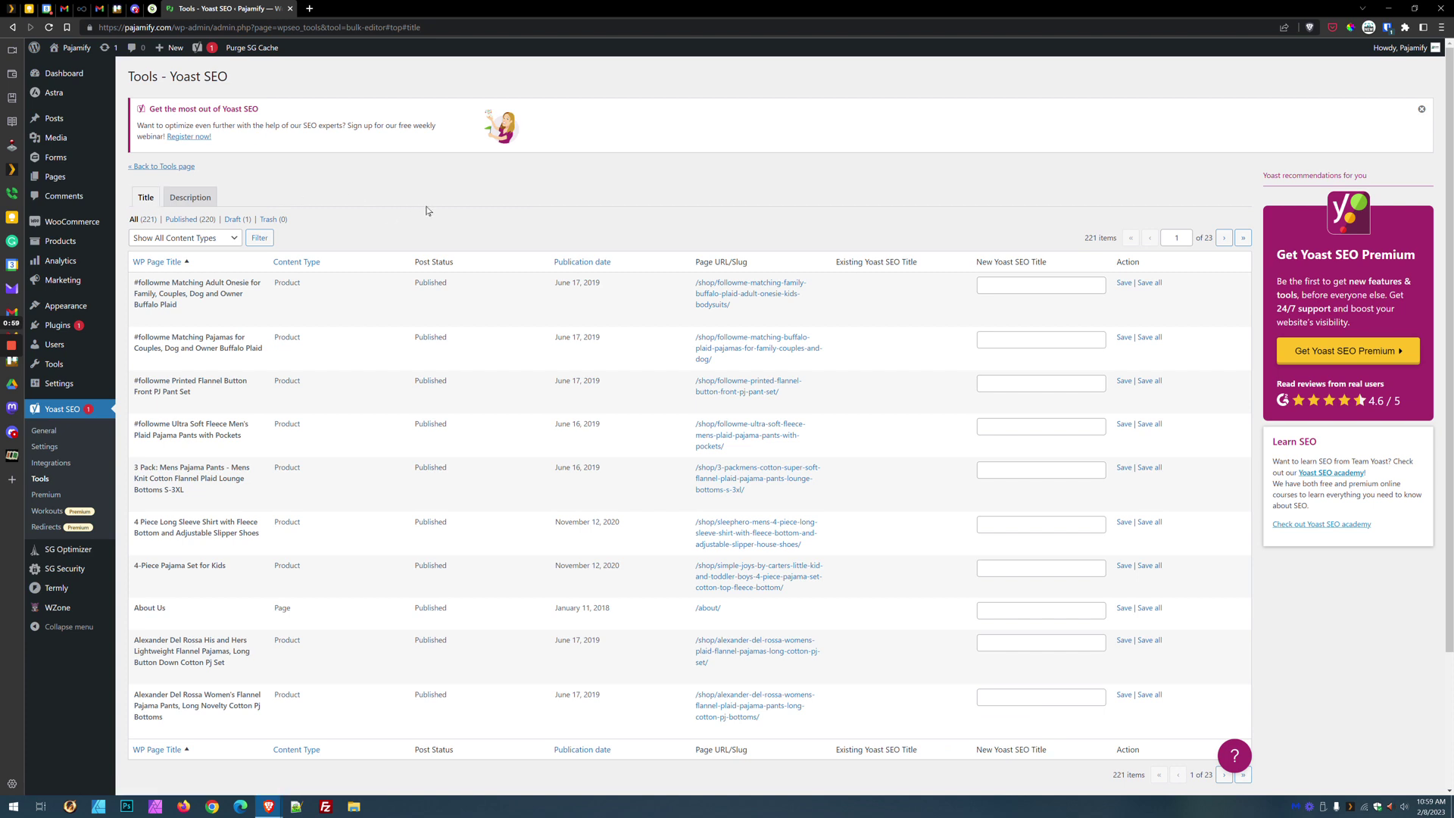
scroll(509, 214, "down", 2)
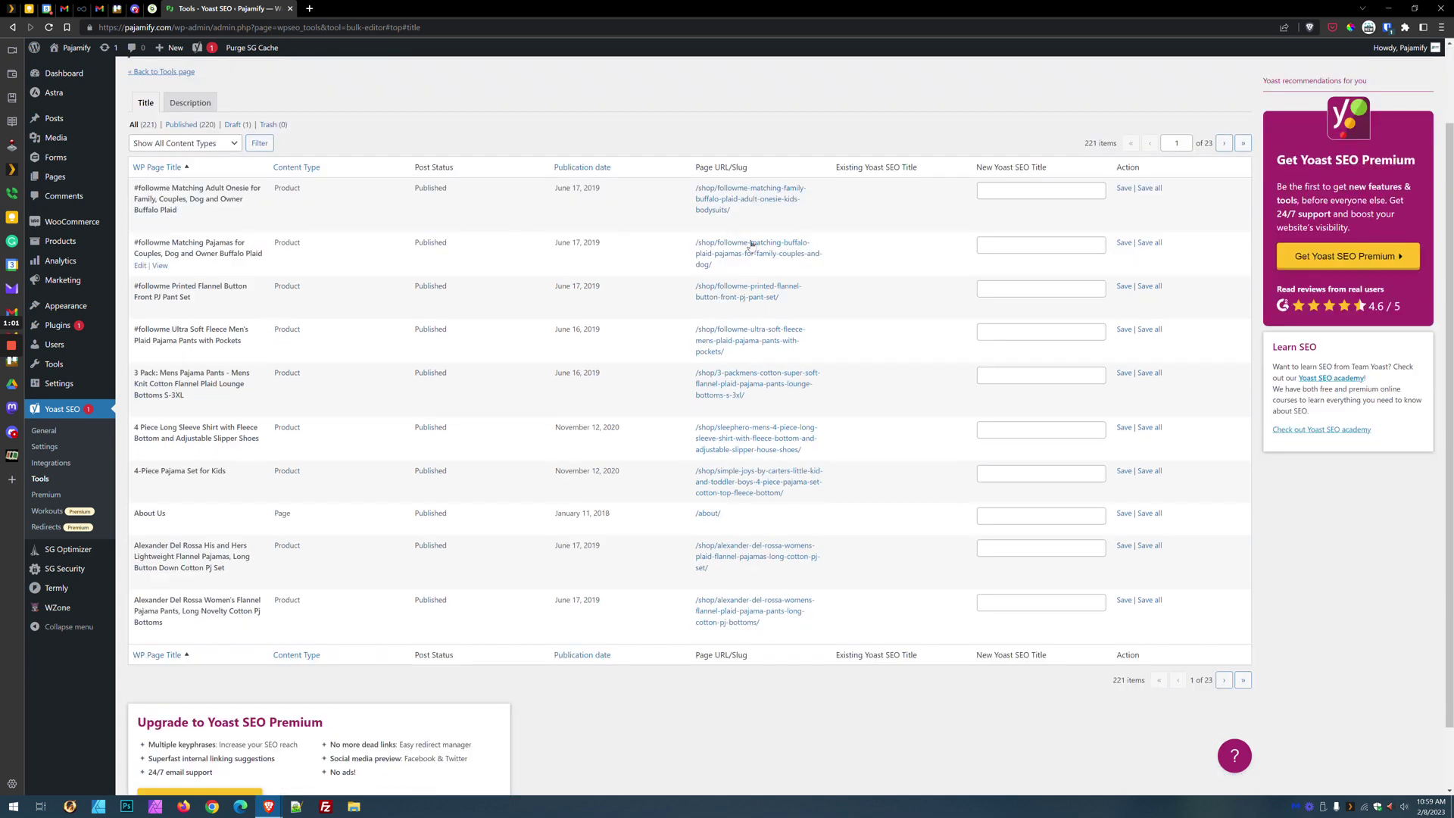
scroll(748, 244, "up", 2)
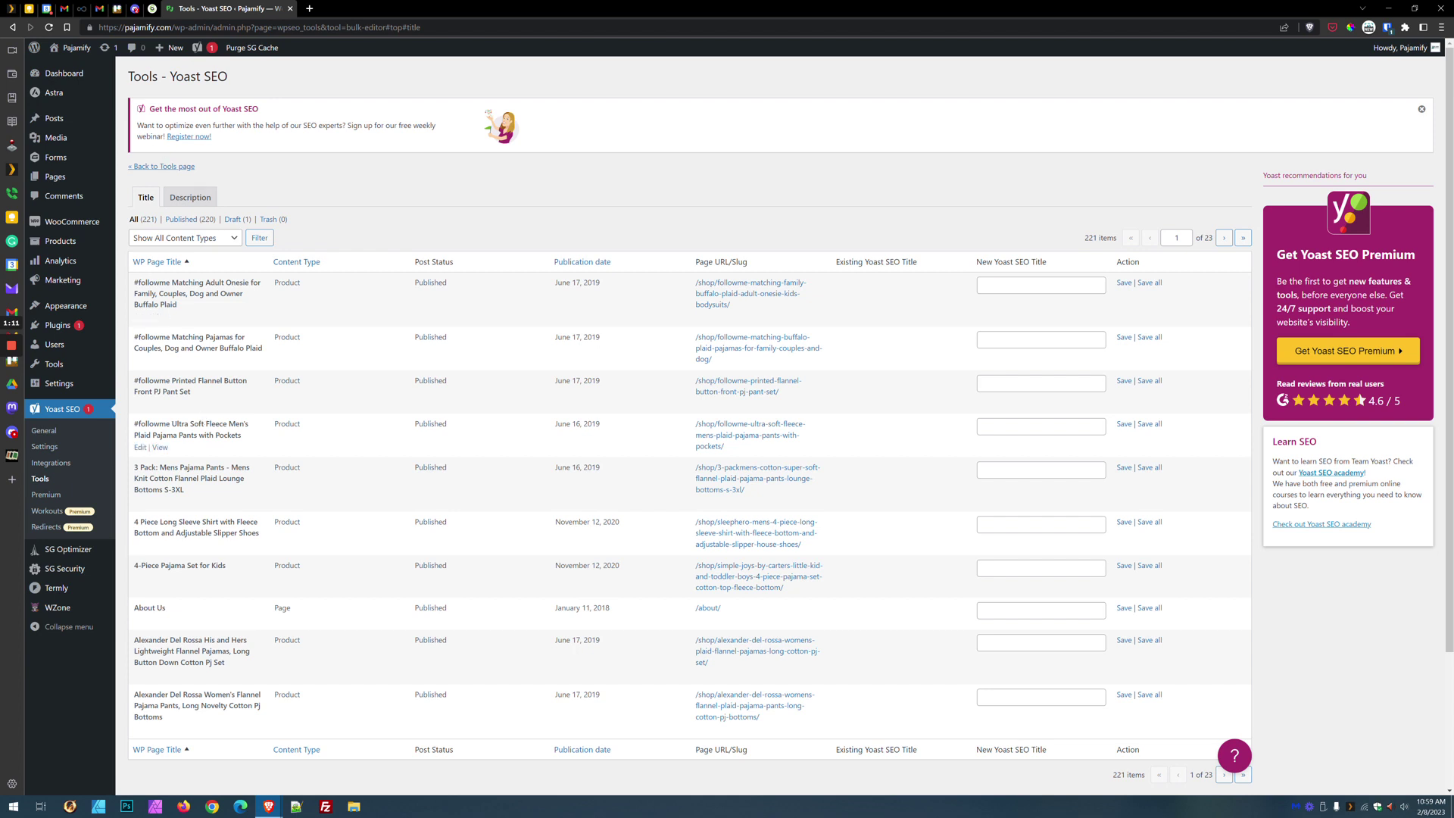
Step: Filter the bulk editor to the Products content type, leaving 199 items
left_click(205, 240)
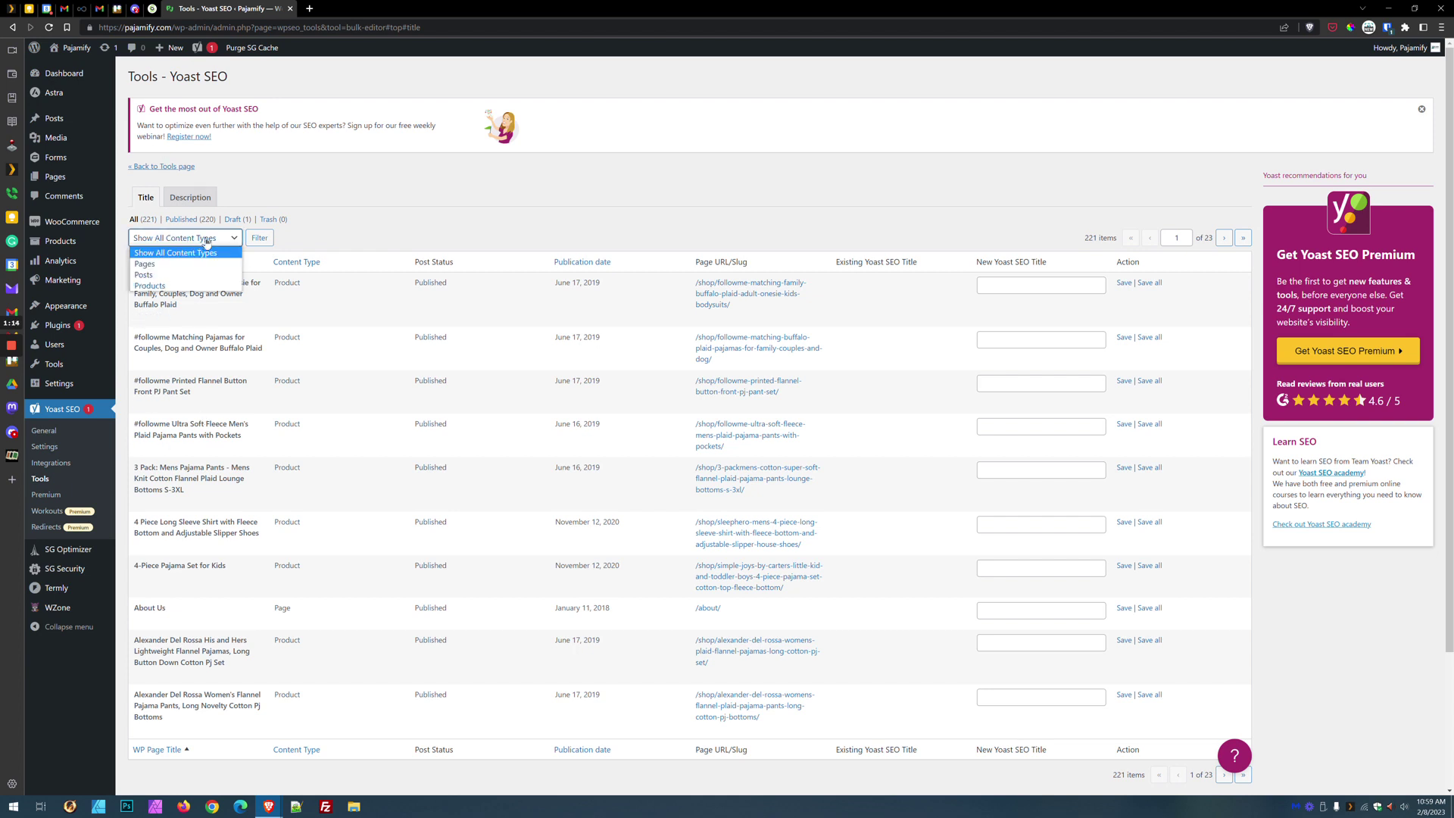
left_click(150, 286)
left_click(257, 240)
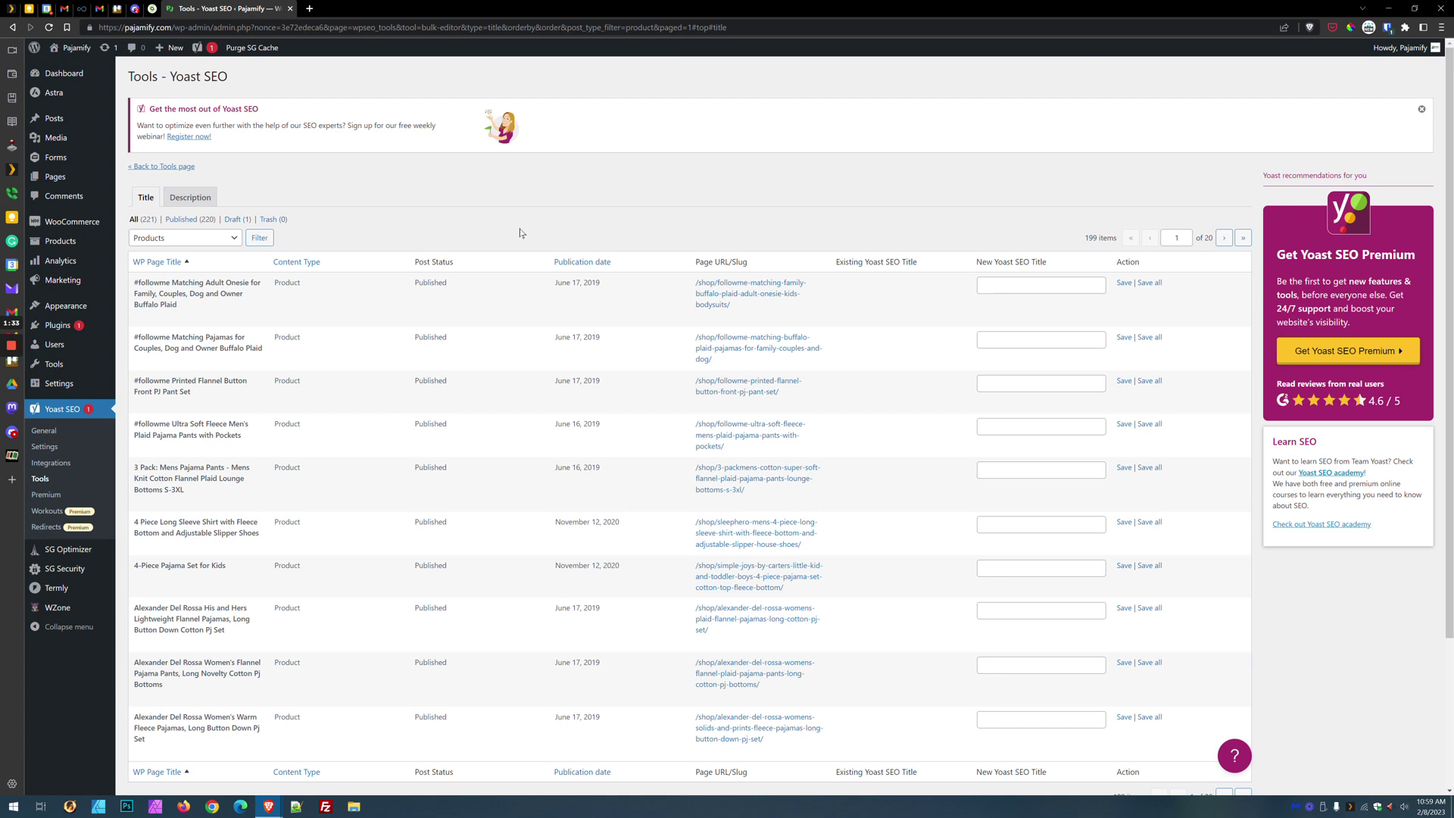
scroll(502, 234, "down", 1)
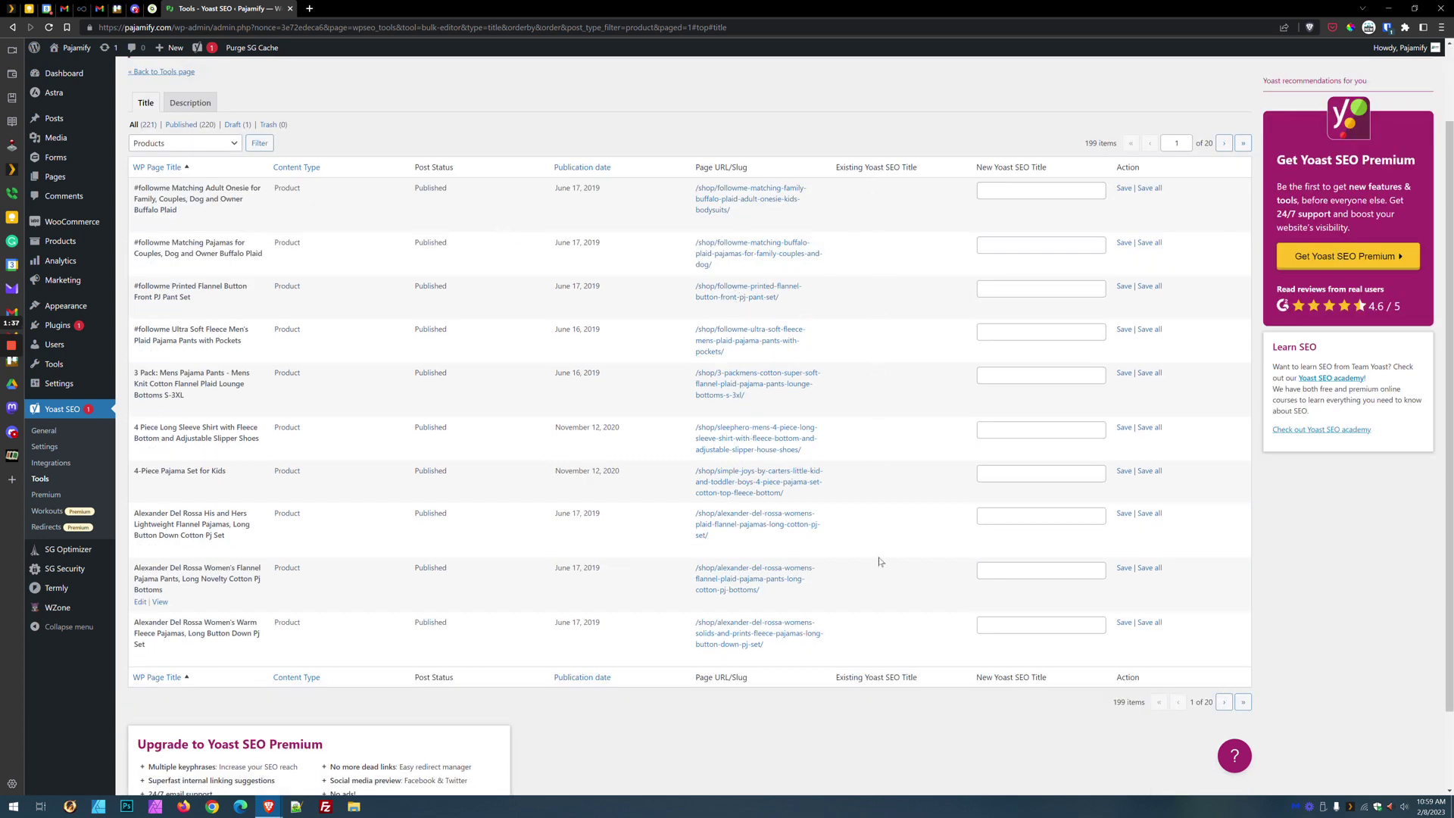
Step: Make 'Adult Onesie for Family - Buffalo Plaid' the first product's new SEO title and save it
scroll(489, 347, "up", 1)
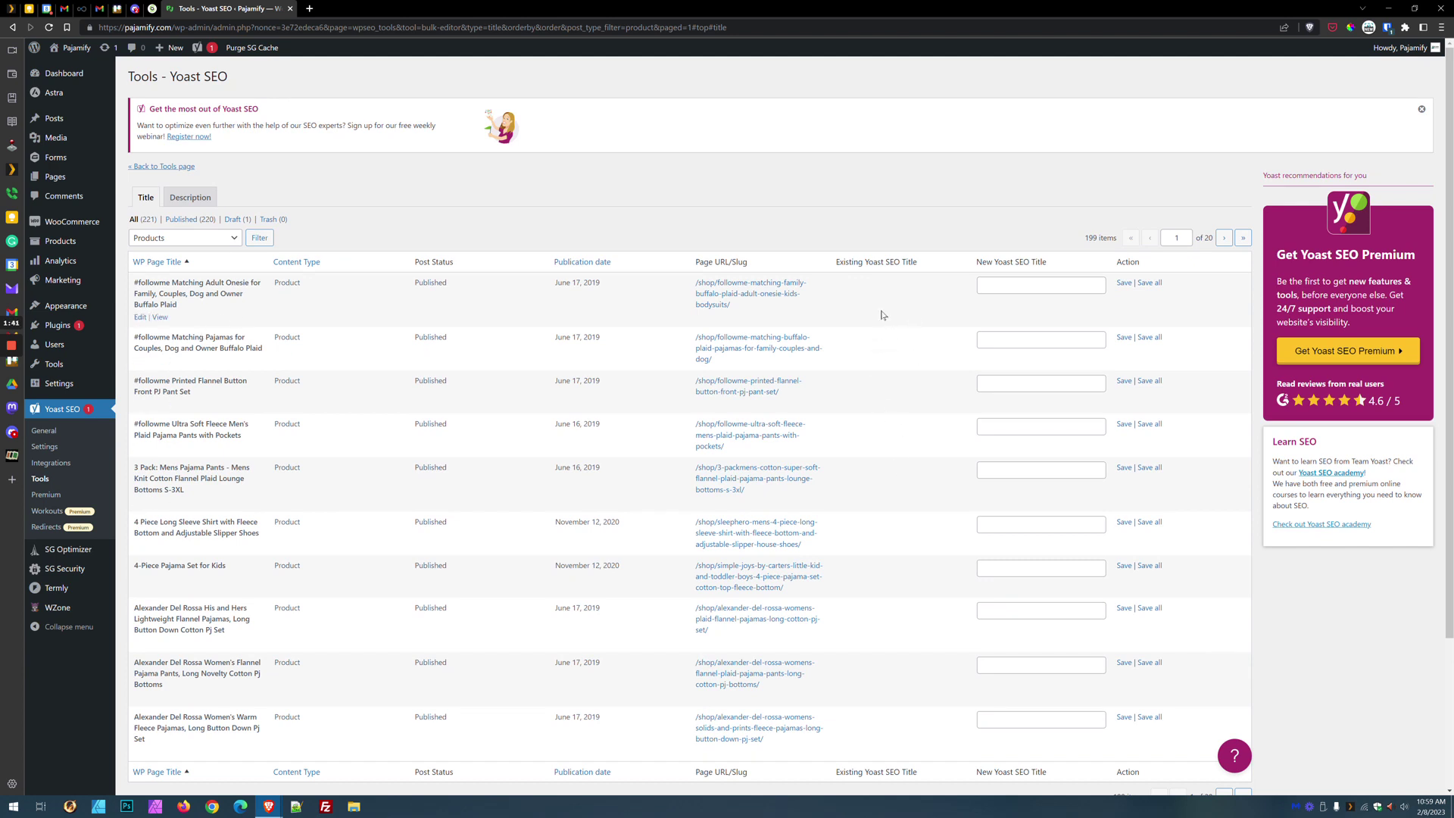
left_click_drag(197, 307, 136, 284)
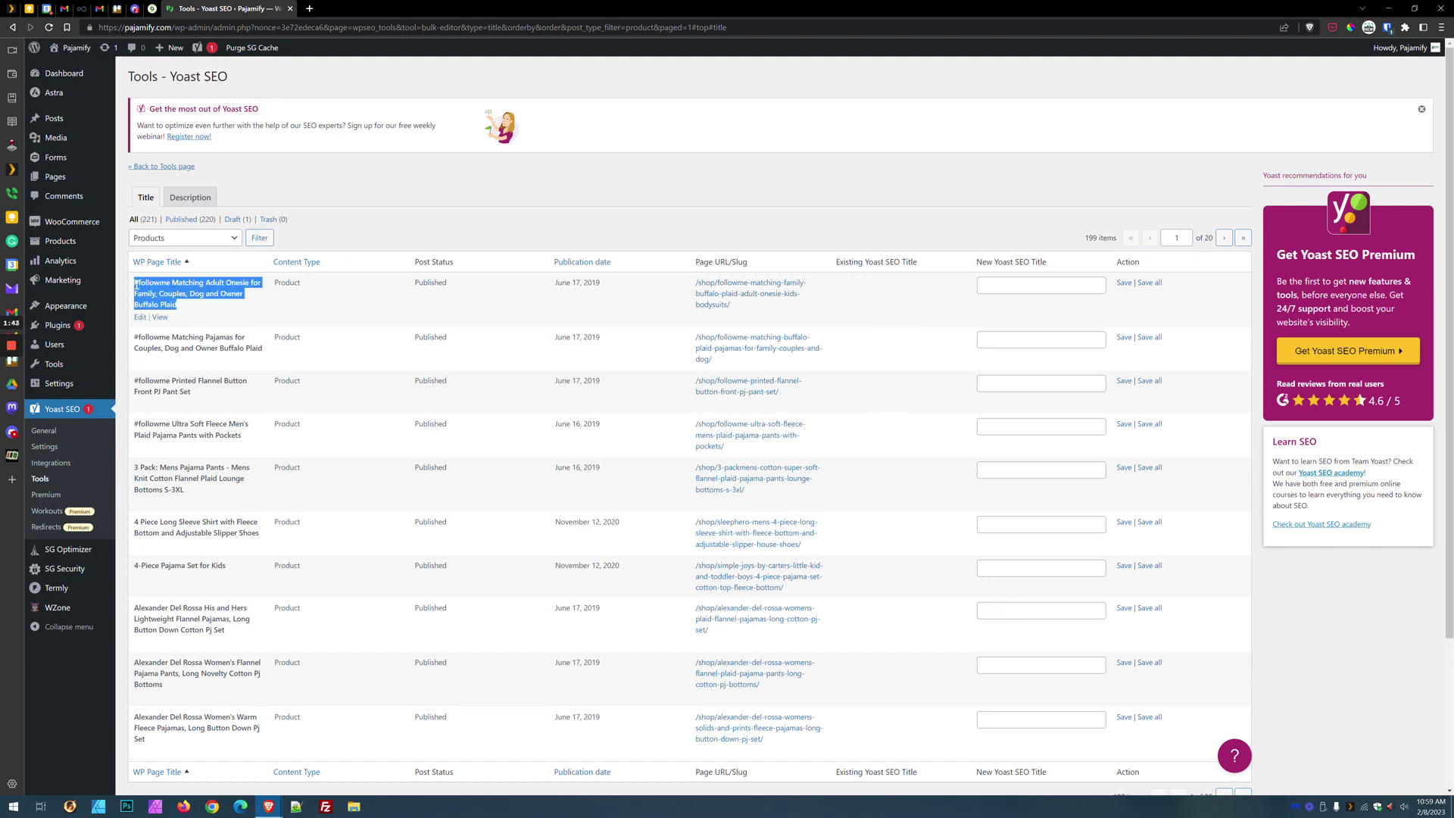
left_click(195, 293)
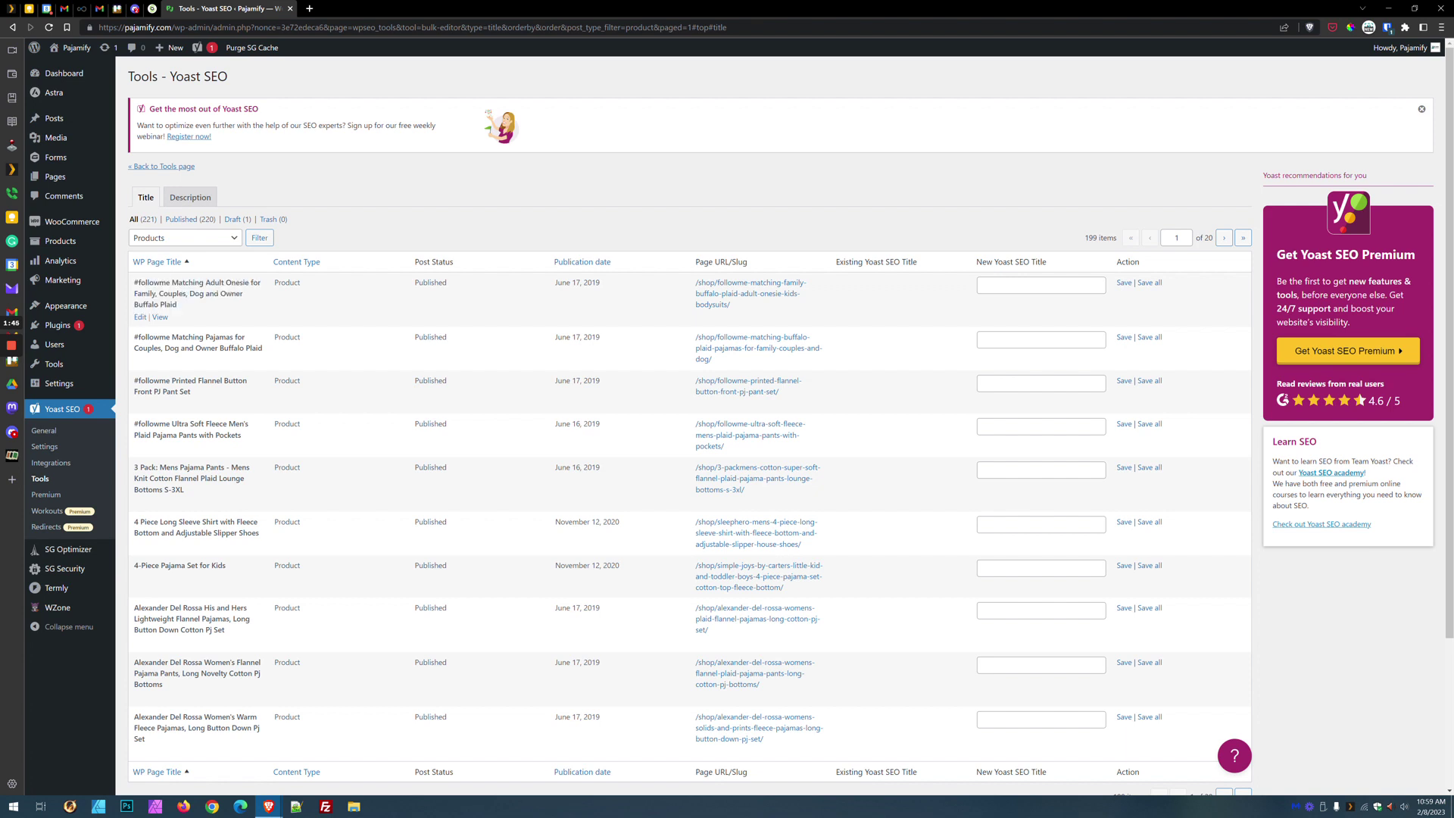
left_click(1043, 284)
left_click_drag(205, 282, 157, 293)
key("ctrl+c")
left_click(1040, 285)
key("ctrl+v")
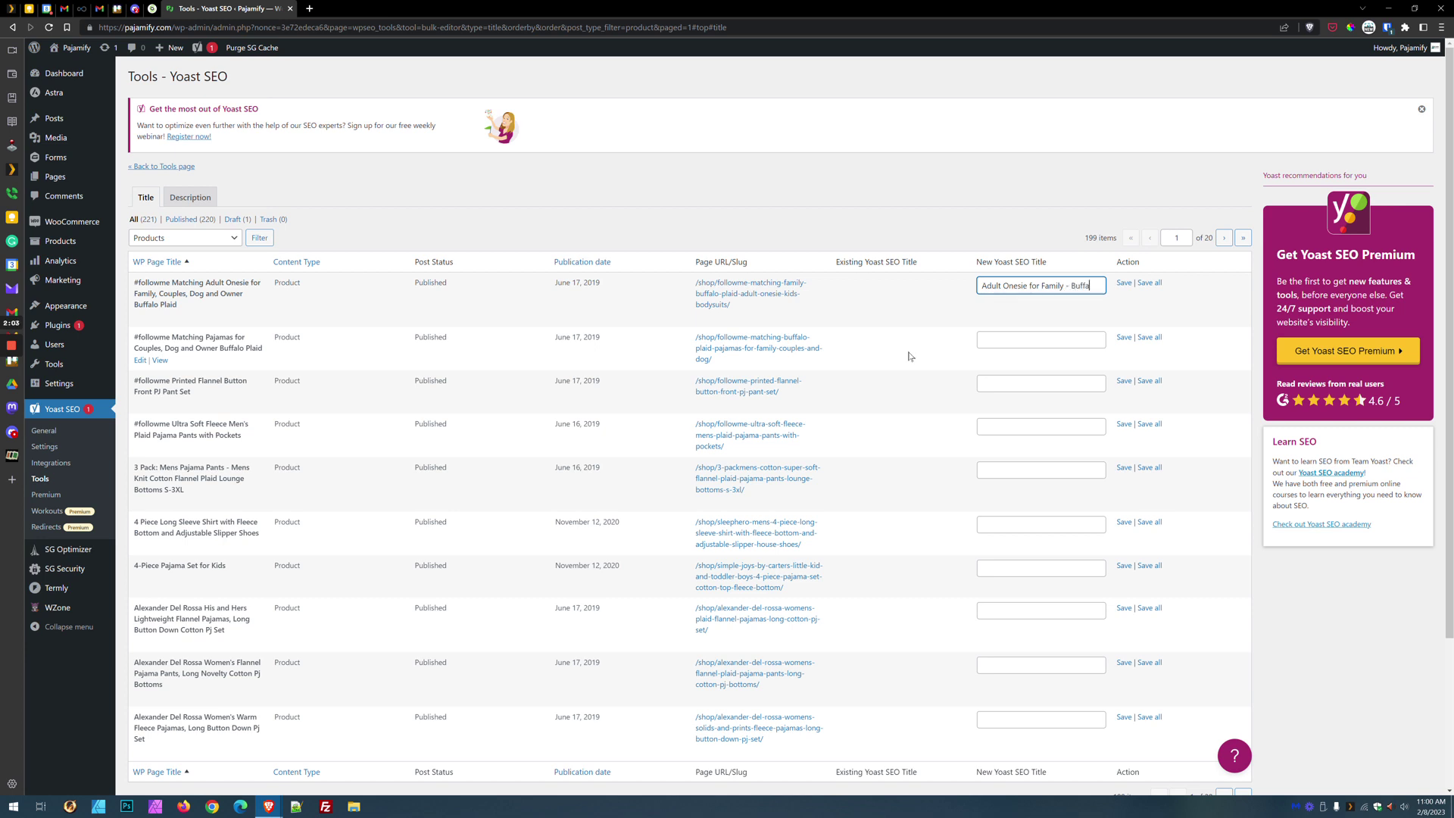
type("- Buffalo Plaid")
left_click(1124, 282)
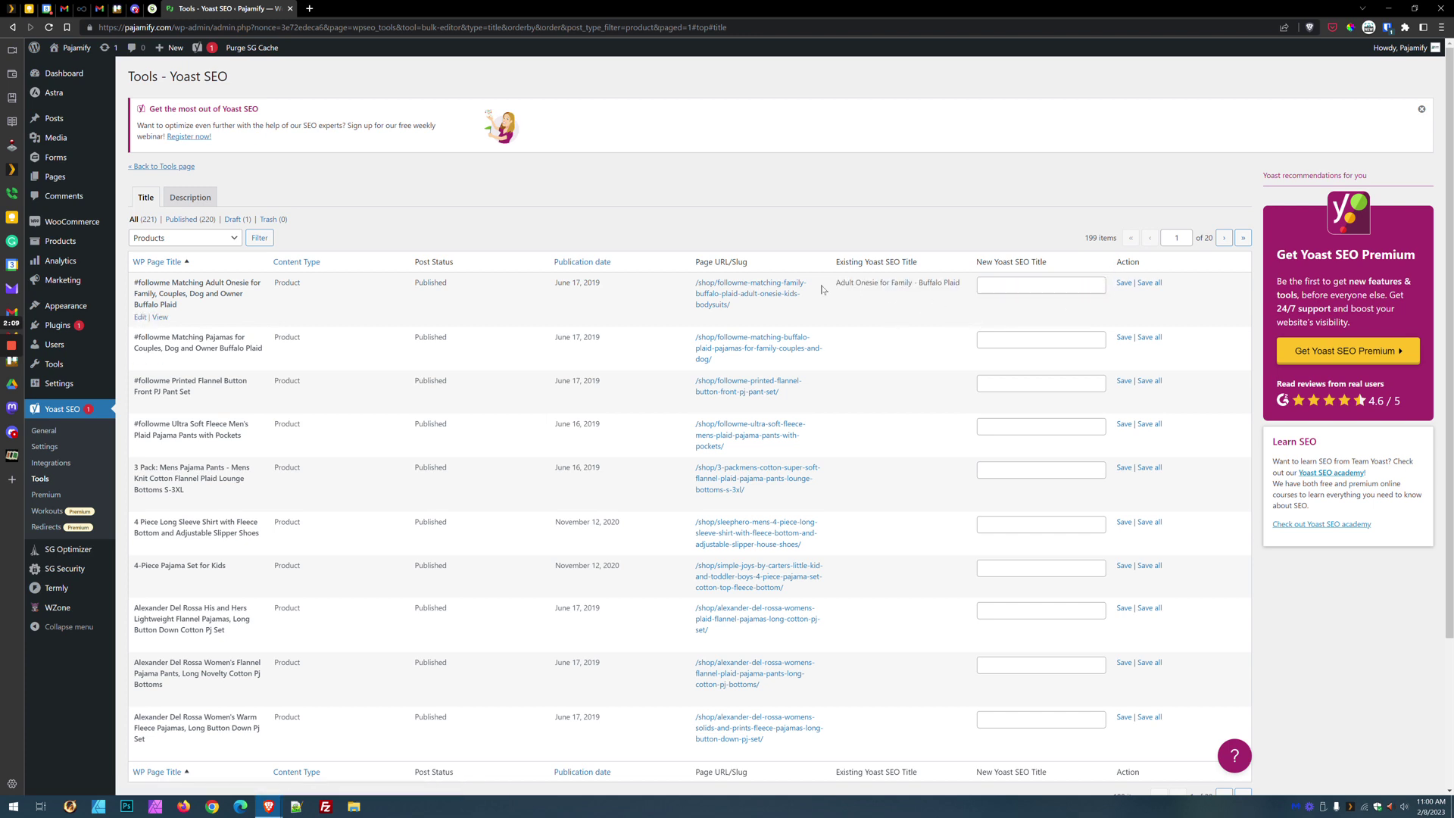
Step: Check that 'Adult Onesie for Family - Buffalo Plaid' now shows as the first product's existing SEO title
triple_click(969, 285)
left_click(902, 306)
scroll(905, 269, "down", 3)
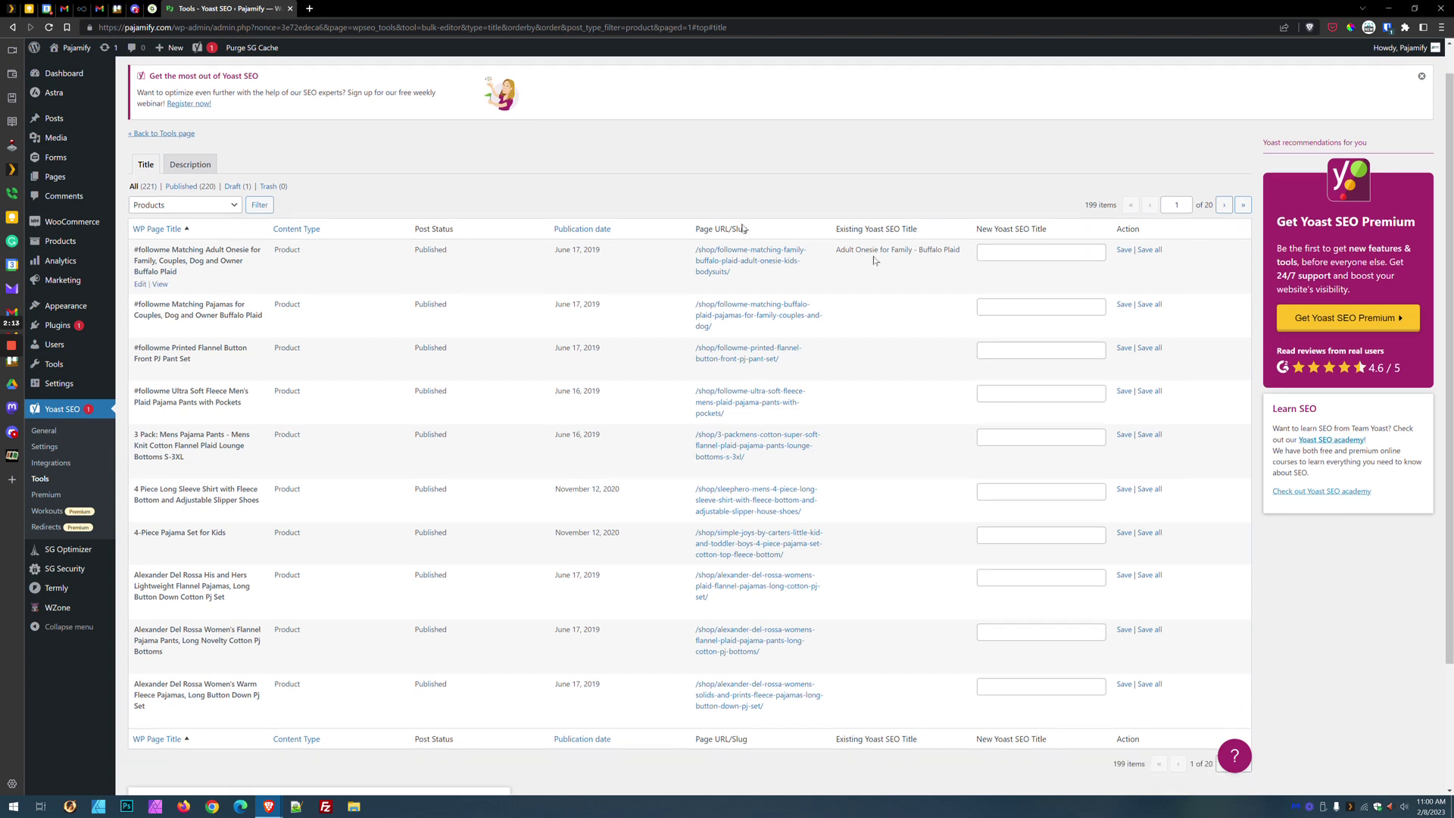
scroll(592, 461, "up", 3)
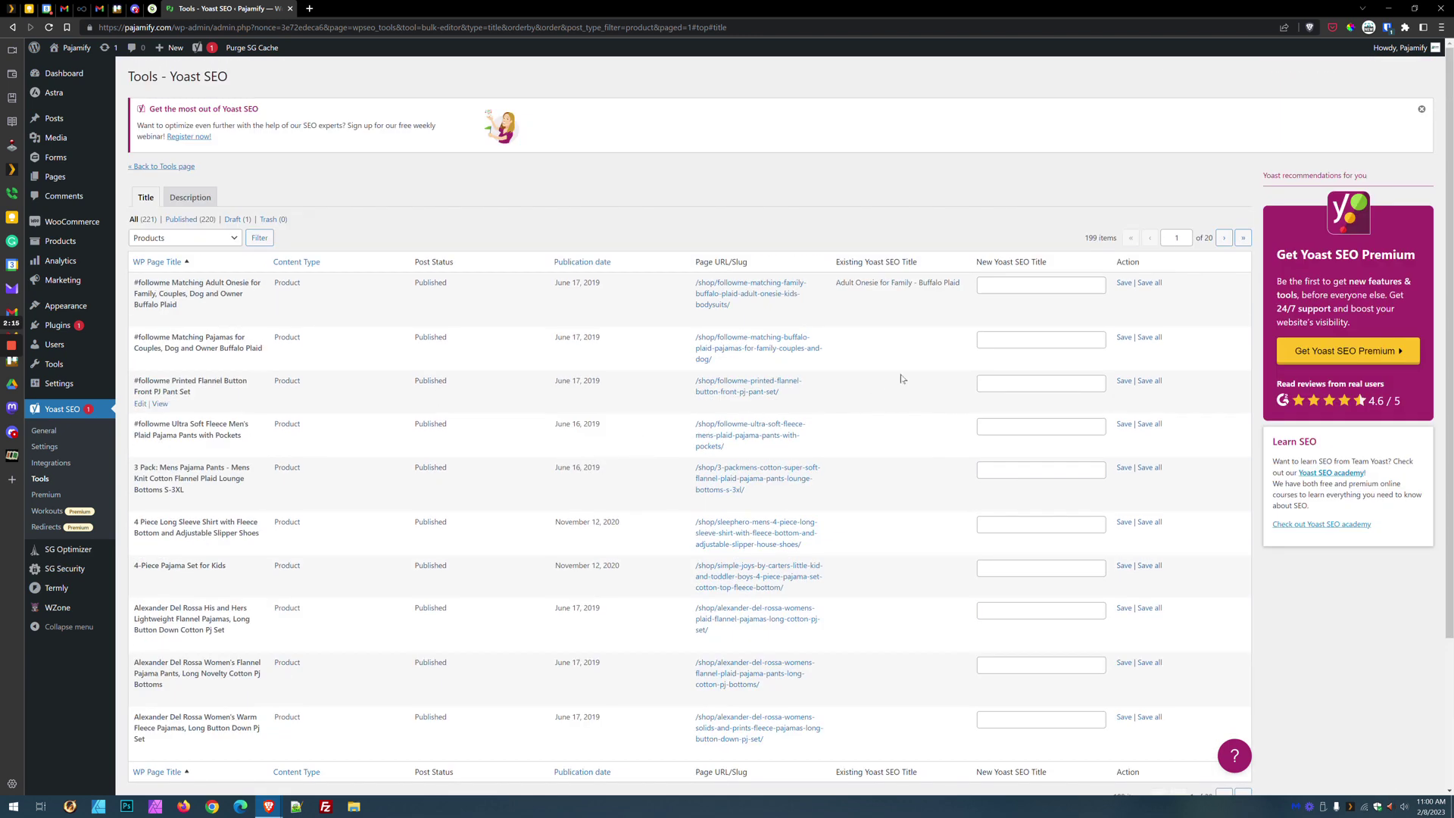
left_click_drag(820, 295, 958, 294)
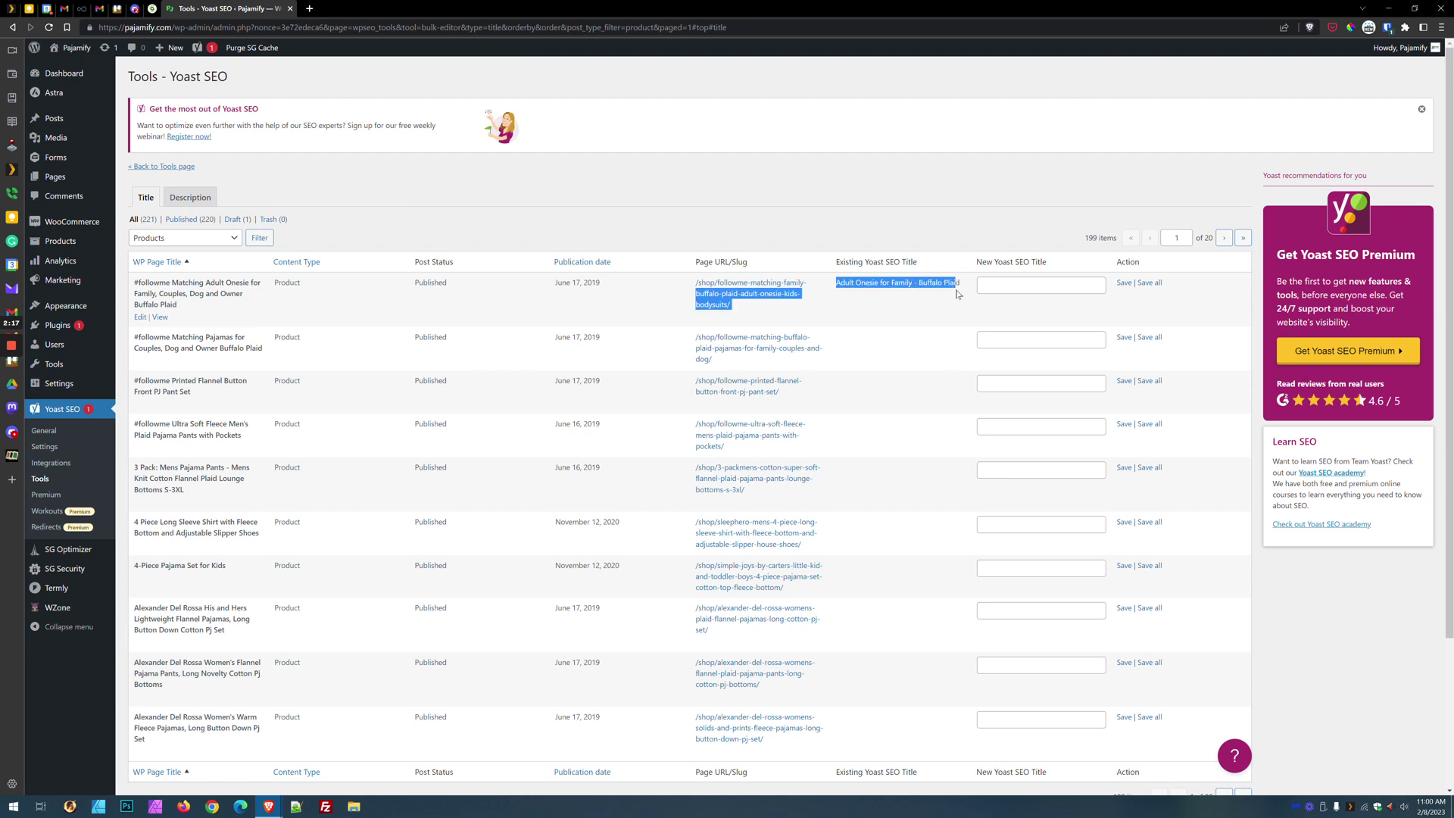
left_click(884, 282)
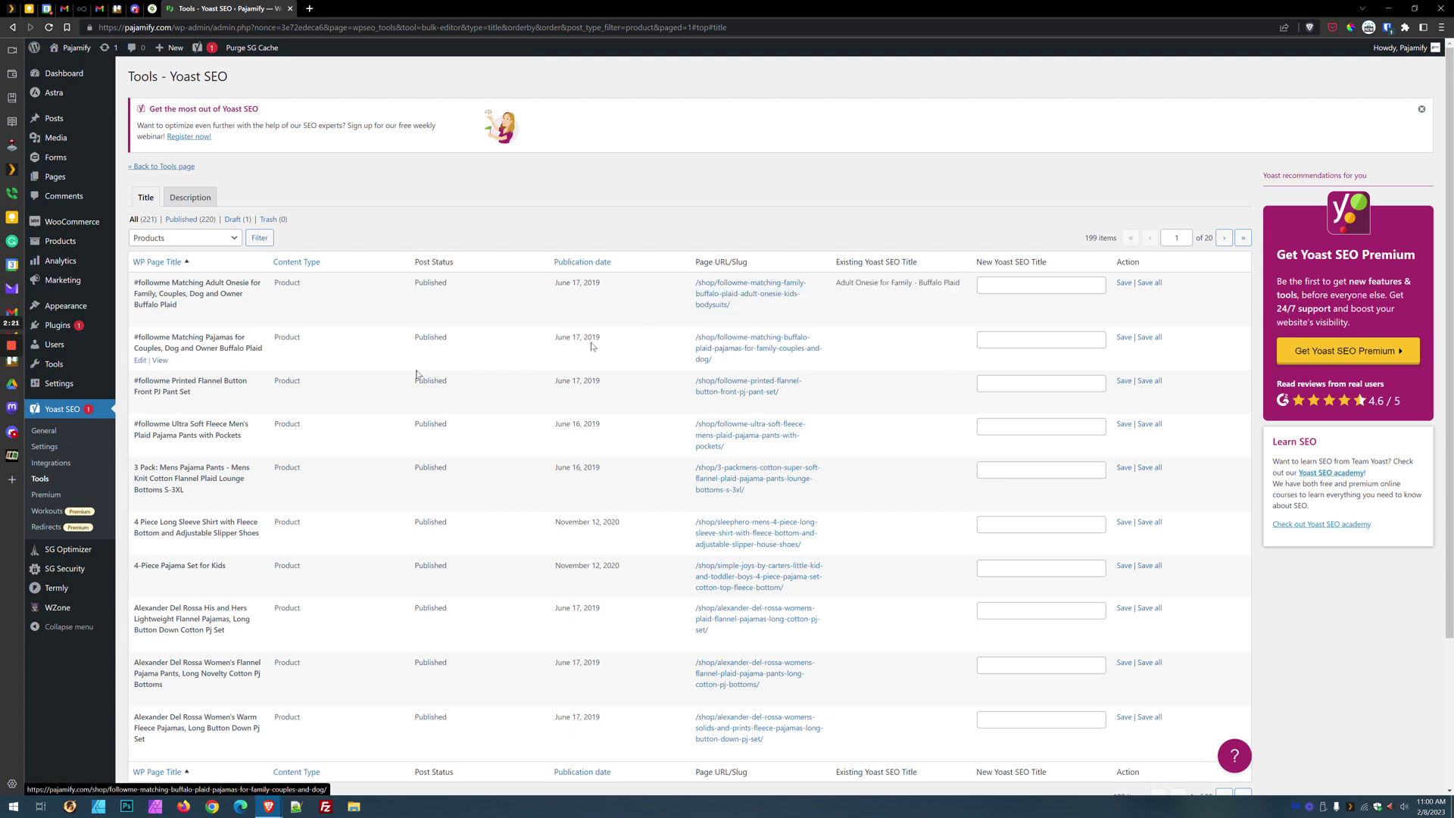
Step: Paste 'Printed Flannel Button', 'Matching Pajamas for Couples' and the fleece pajama name as new titles for rows 2–4
left_click_drag(171, 380, 248, 380)
key("ctrl+c")
left_click(1072, 383)
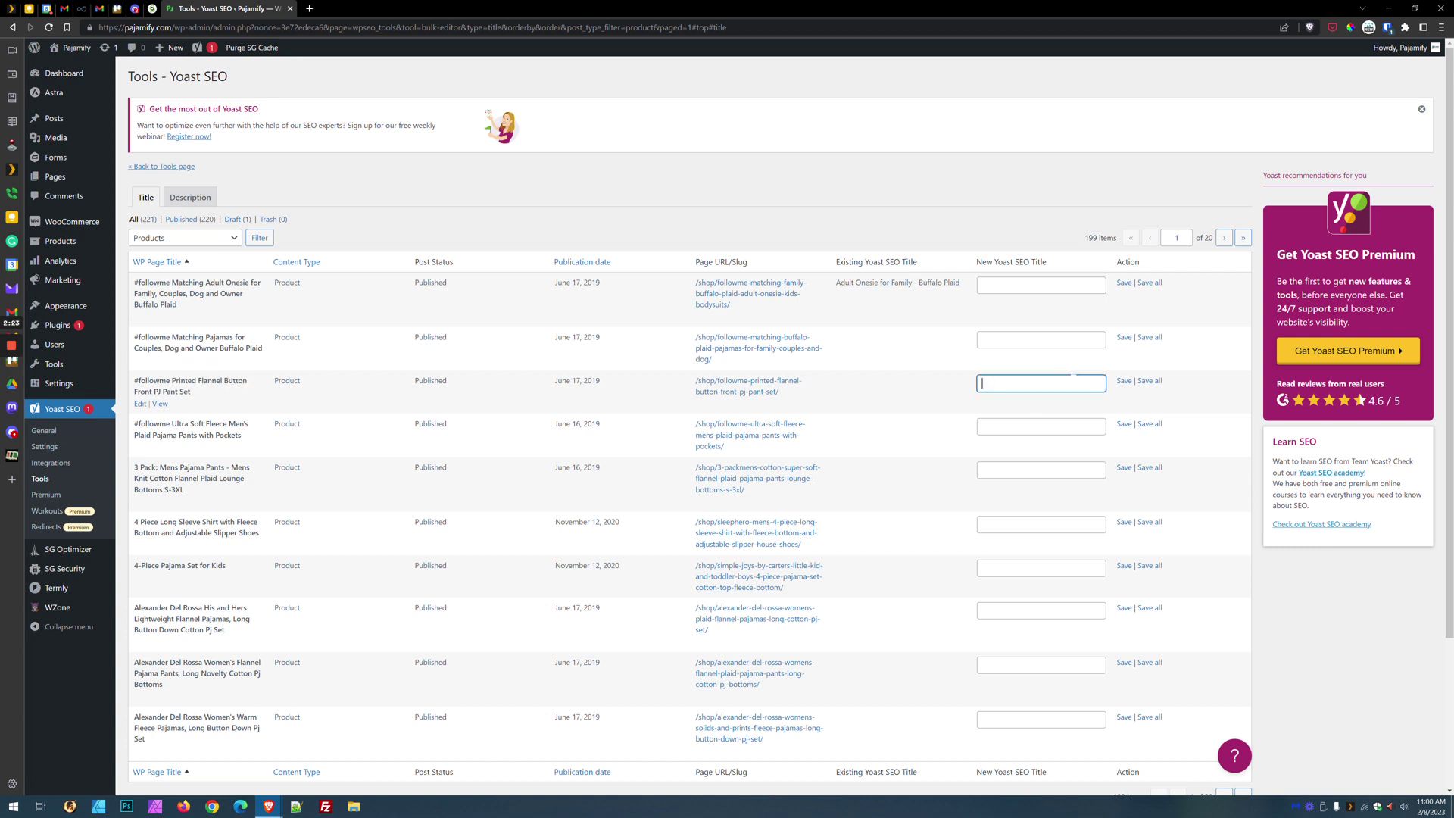
key("ctrl+v")
mouse_move(172, 337)
left_mouse_down()
mouse_move(207, 337)
mouse_move(160, 349)
left_mouse_up()
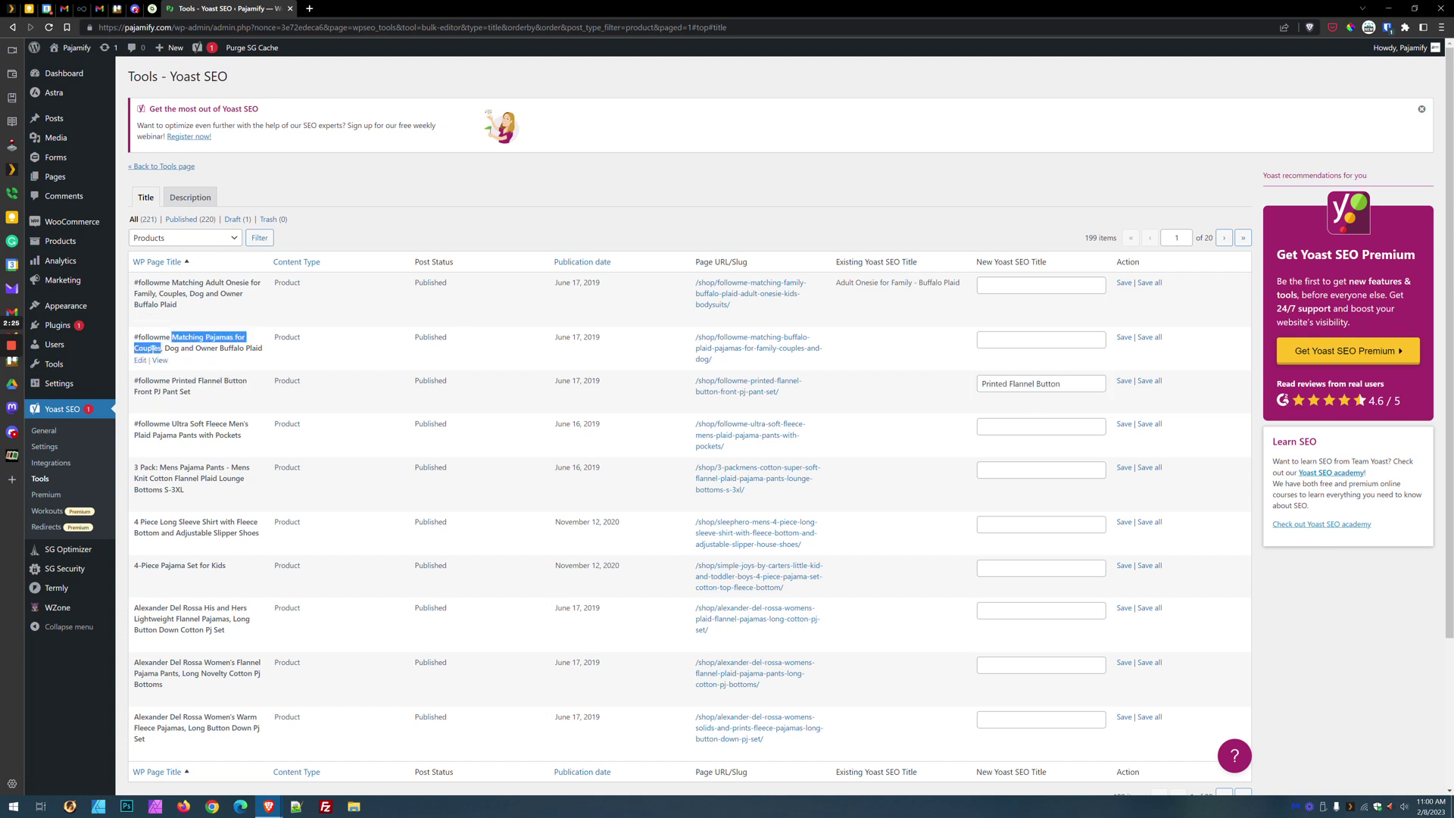
left_click(1087, 343)
type("Matching Pajamas for Couples")
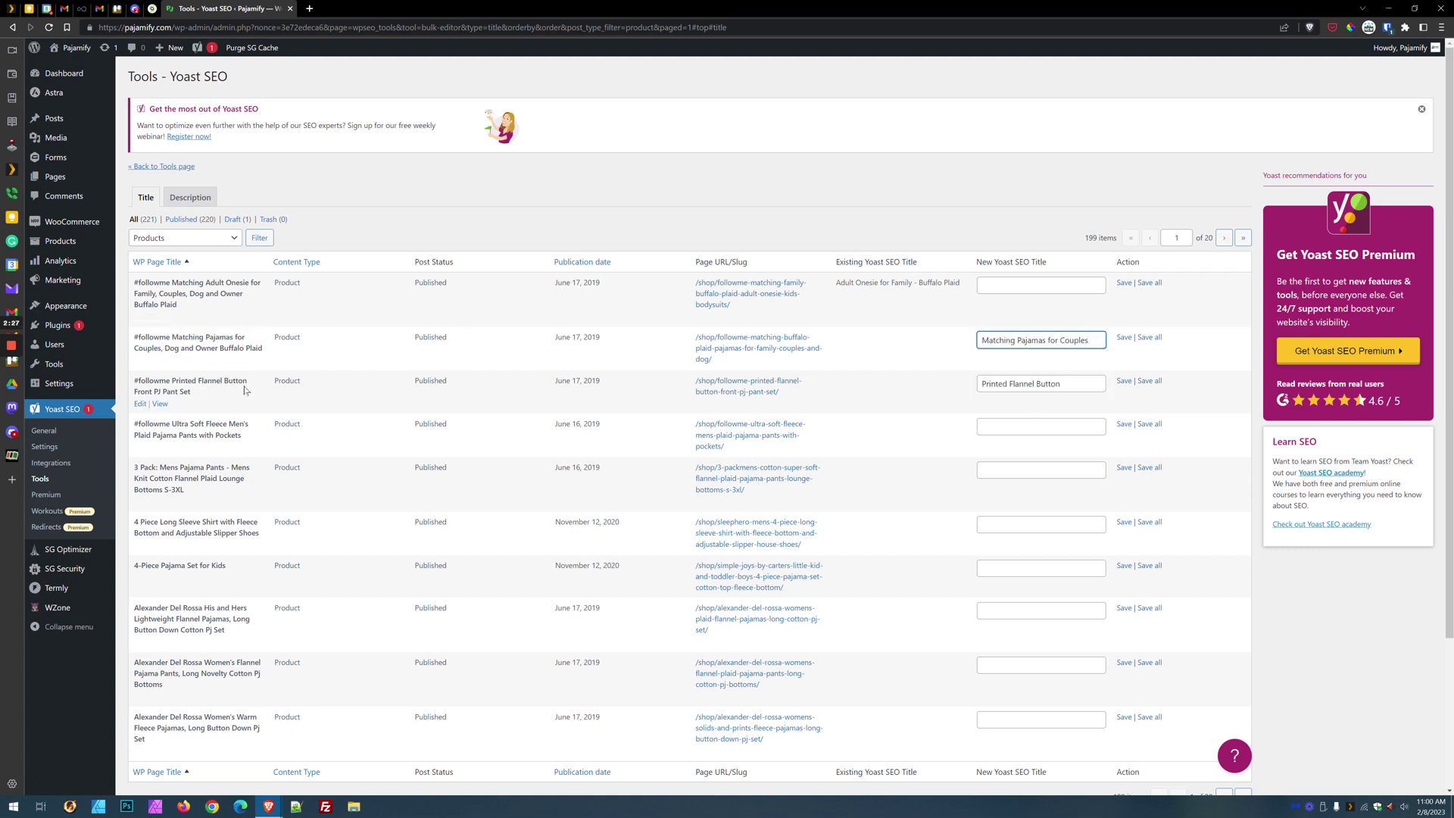
scroll(244, 390, "down", 1)
mouse_move(172, 330)
left_mouse_down()
mouse_move(191, 331)
mouse_move(179, 341)
left_mouse_up()
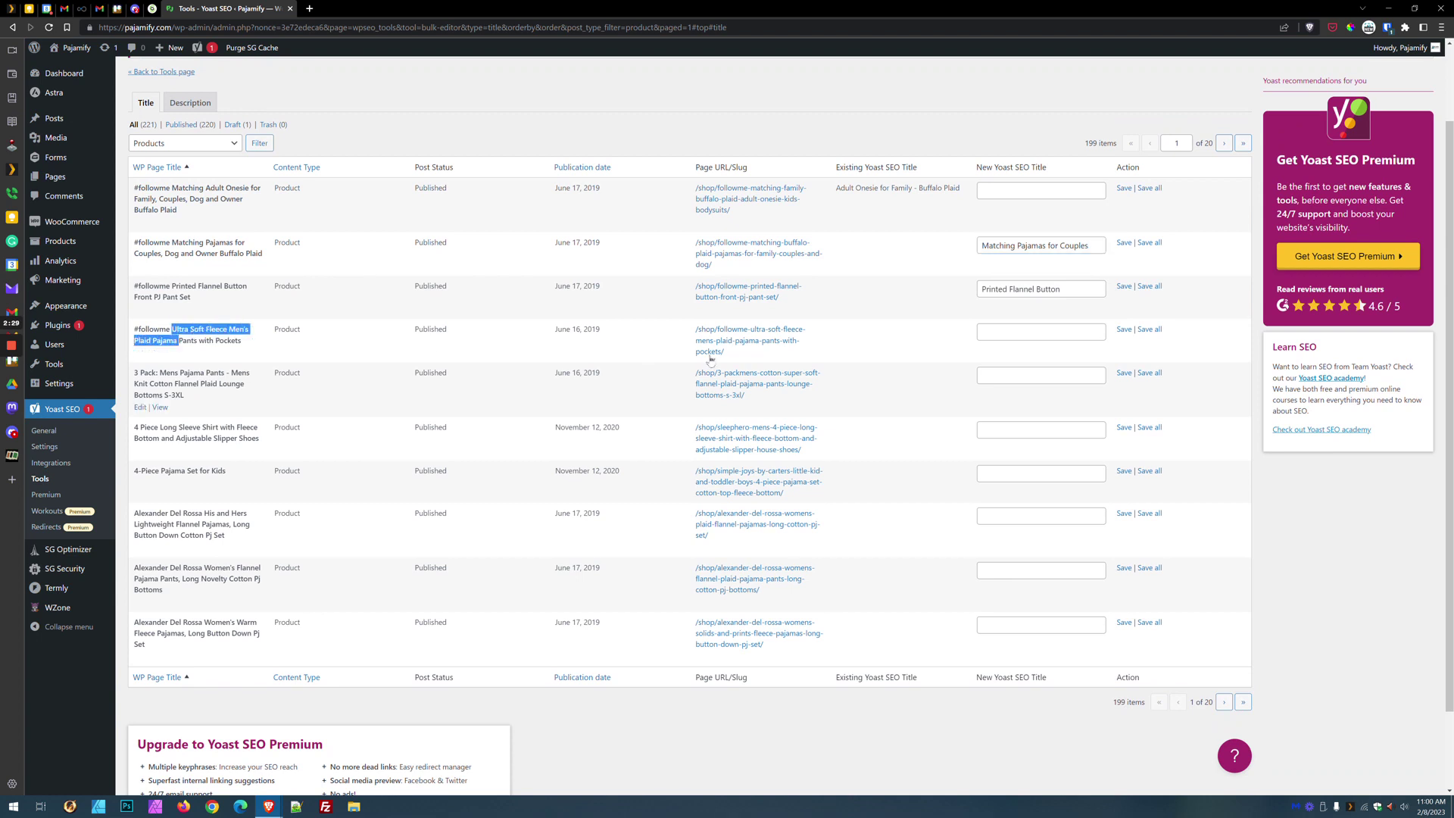
left_click(1041, 331)
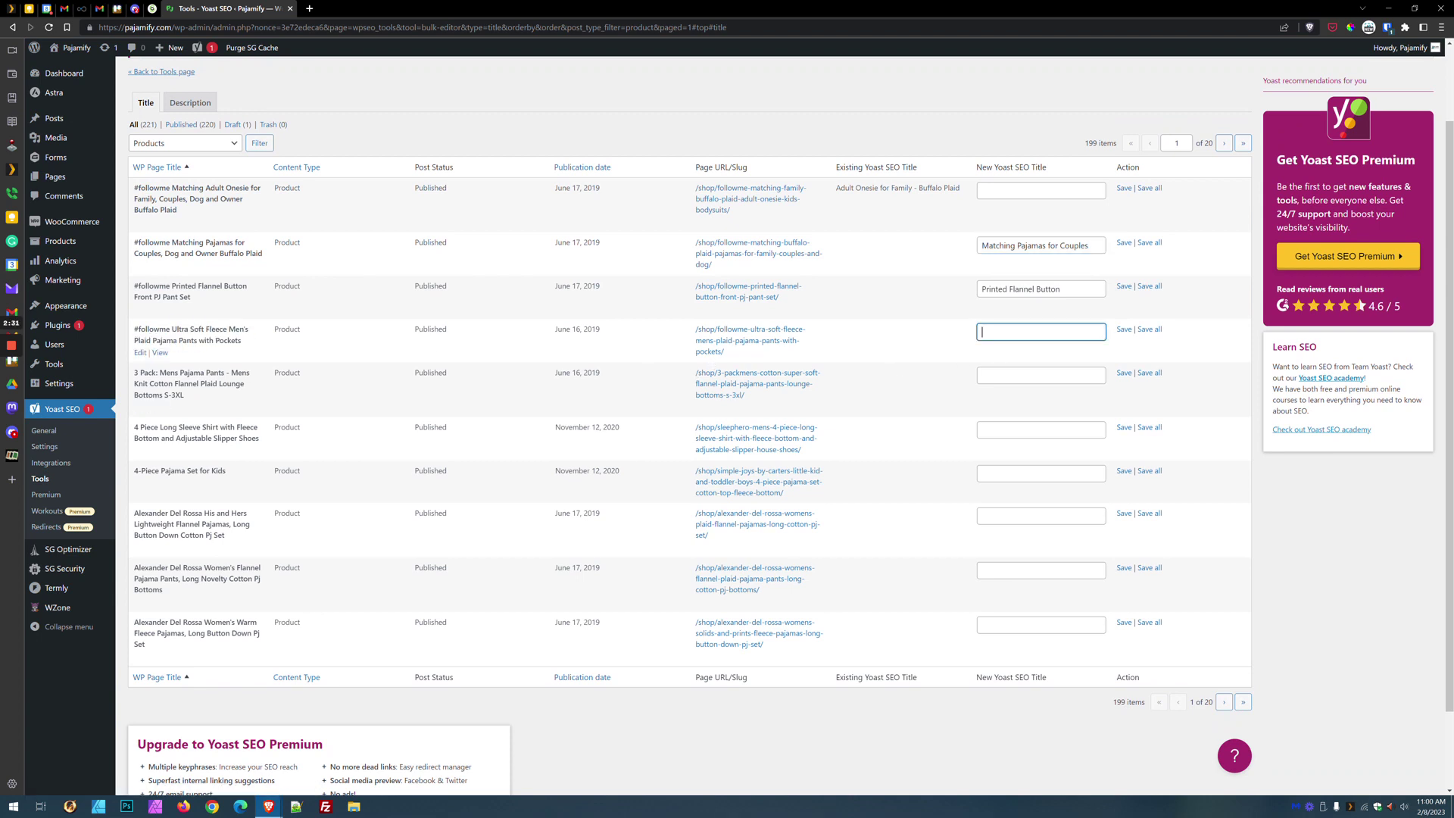
key("ctrl+v")
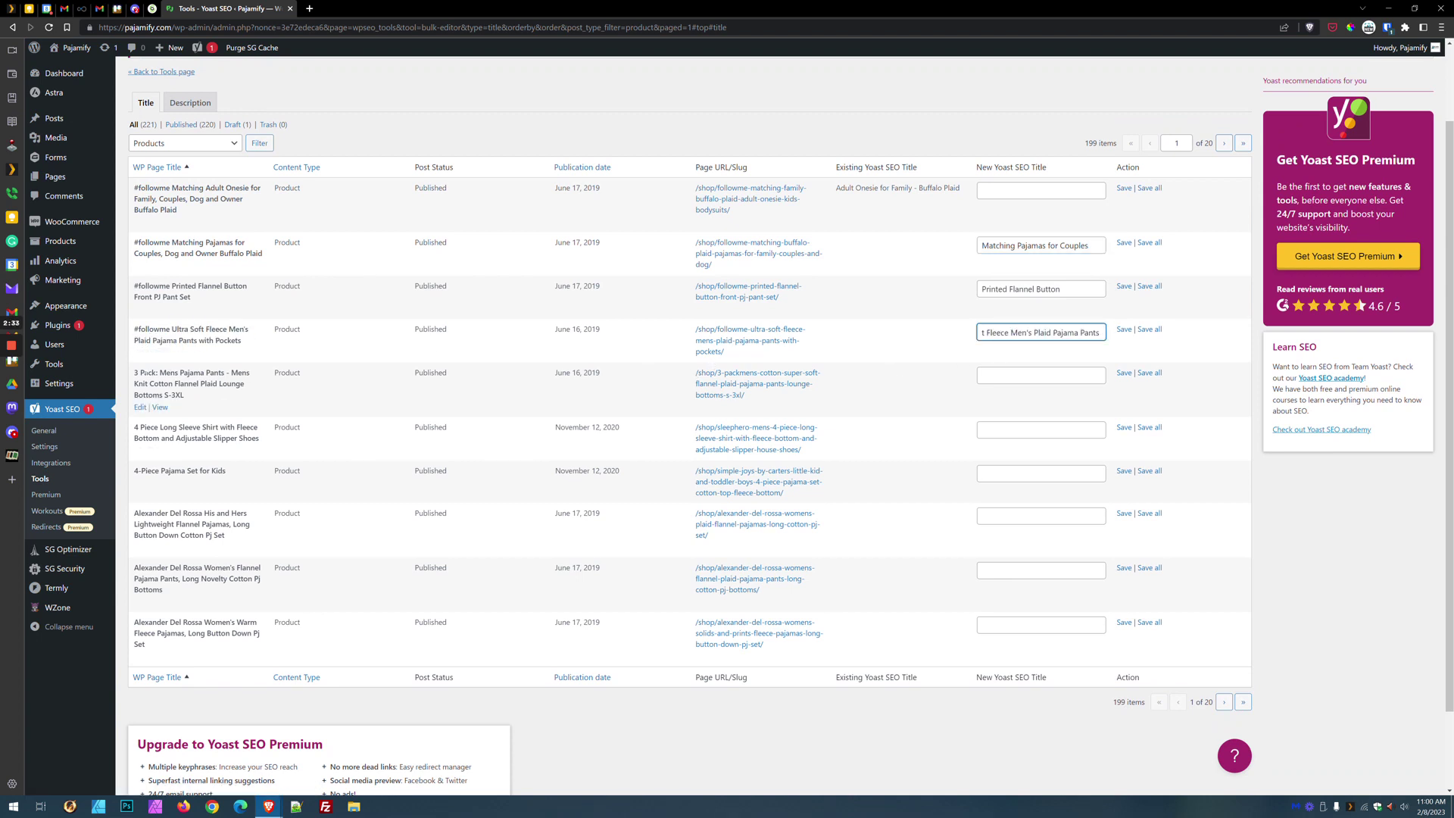
Step: Copy the 3 Pack and 4 Piece Long Sleeve Shirt titles into rows 5–6, then save all titles
left_click_drag(158, 373, 143, 384)
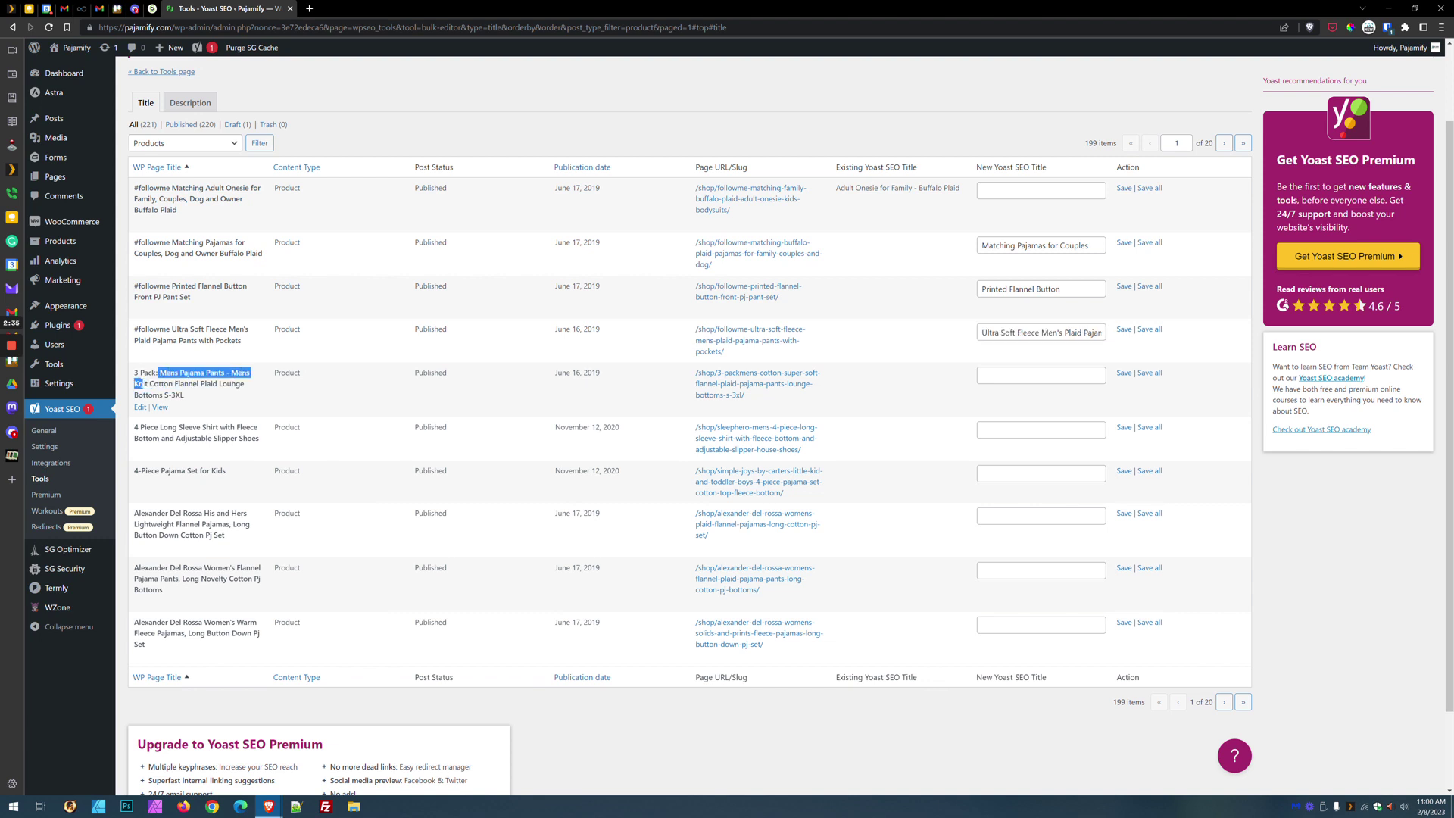
key("ctrl+c")
key("Tab")
key("ctrl+v")
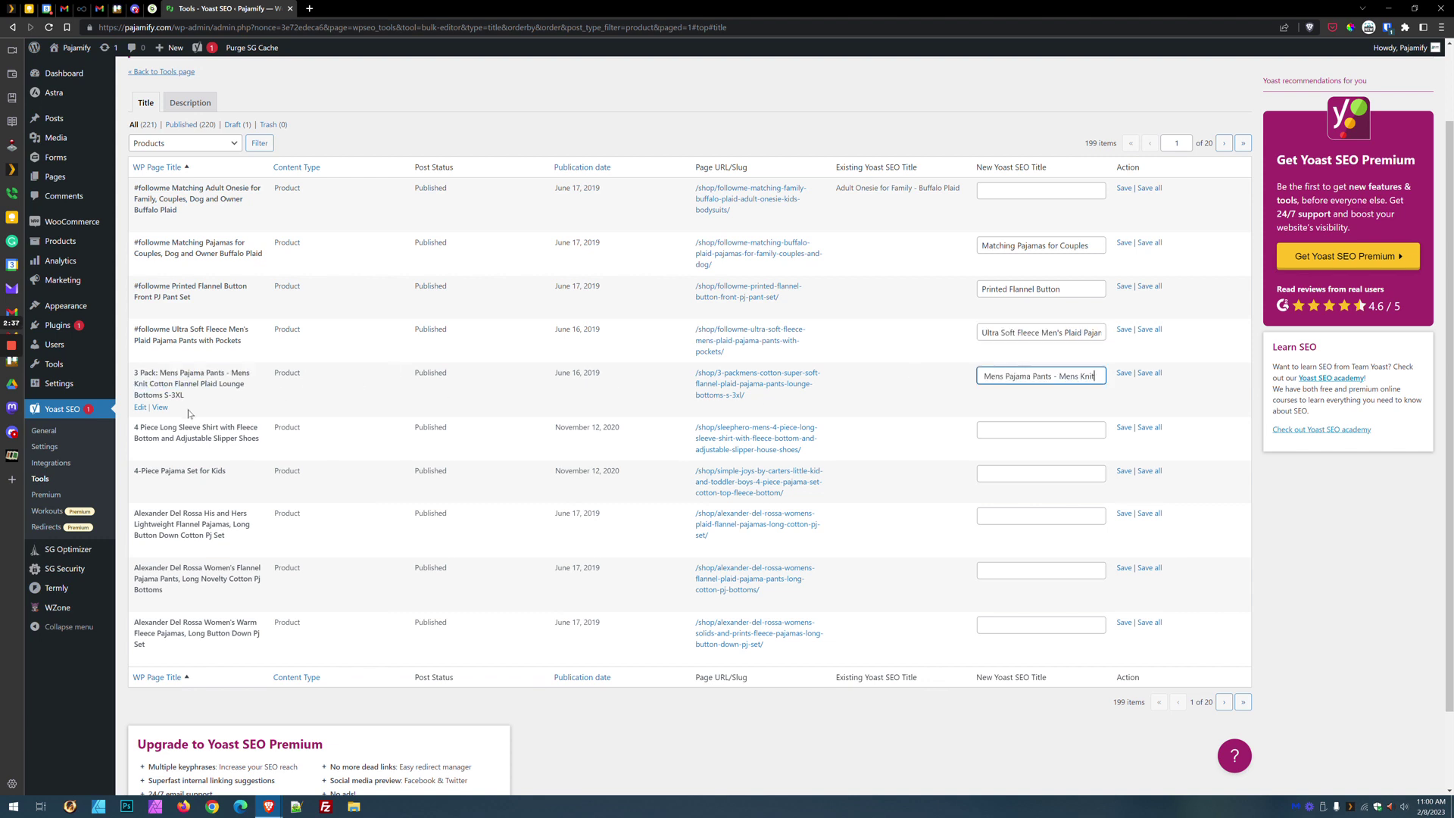
left_click(137, 427)
left_click_drag(137, 427, 260, 439)
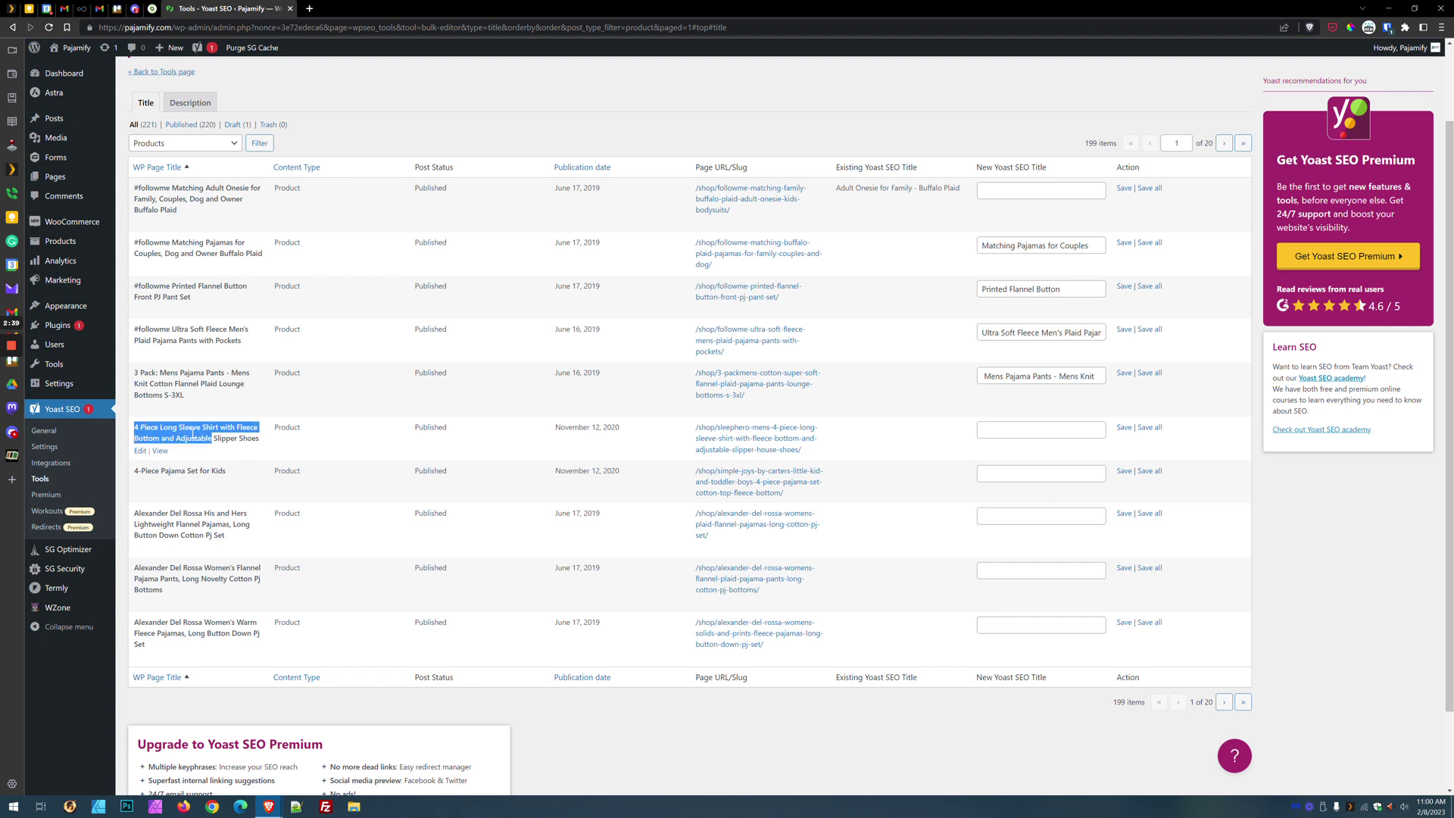
key("ctrl+c")
key("Tab")
key("ctrl+v")
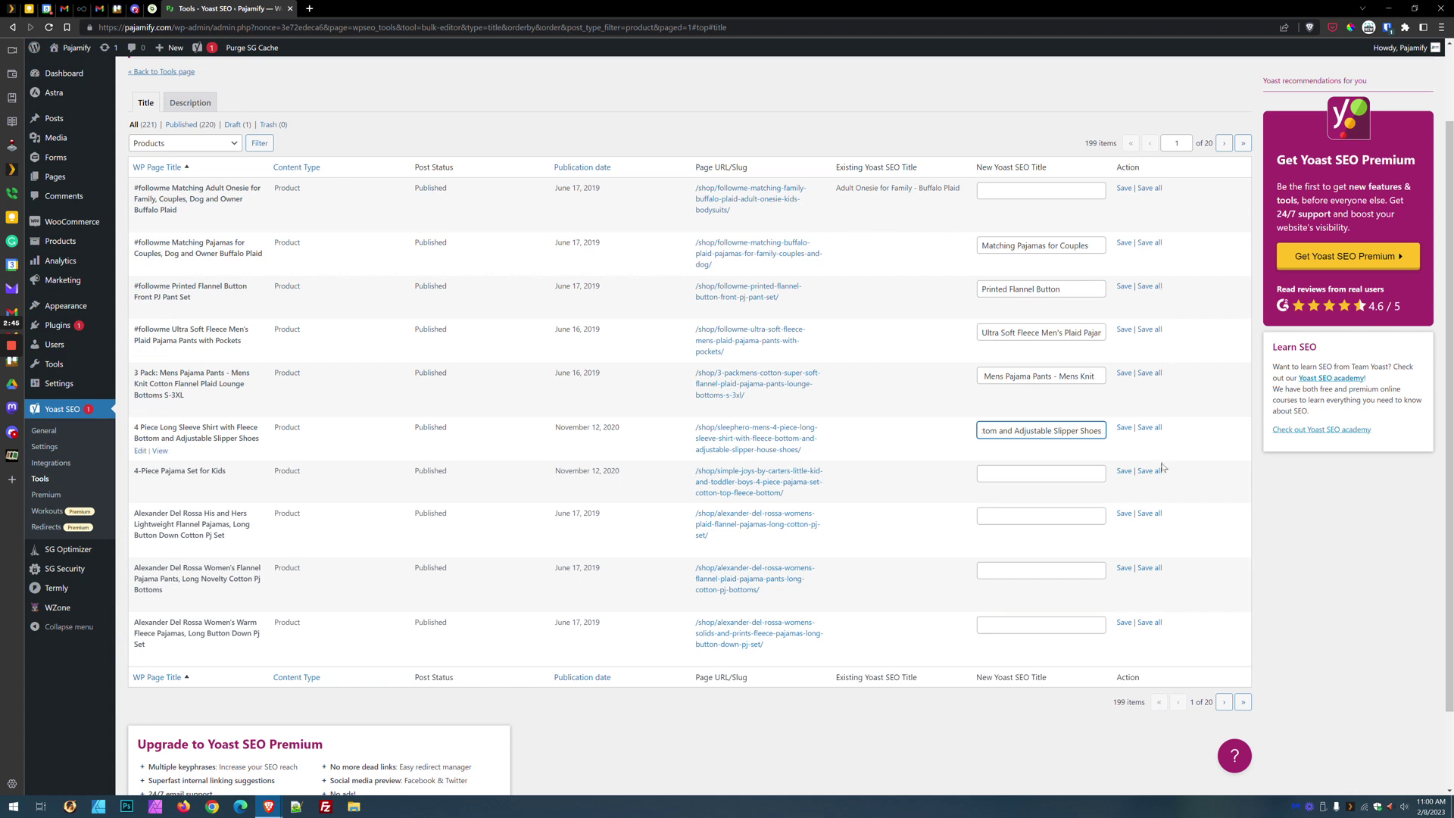
left_click(1157, 290)
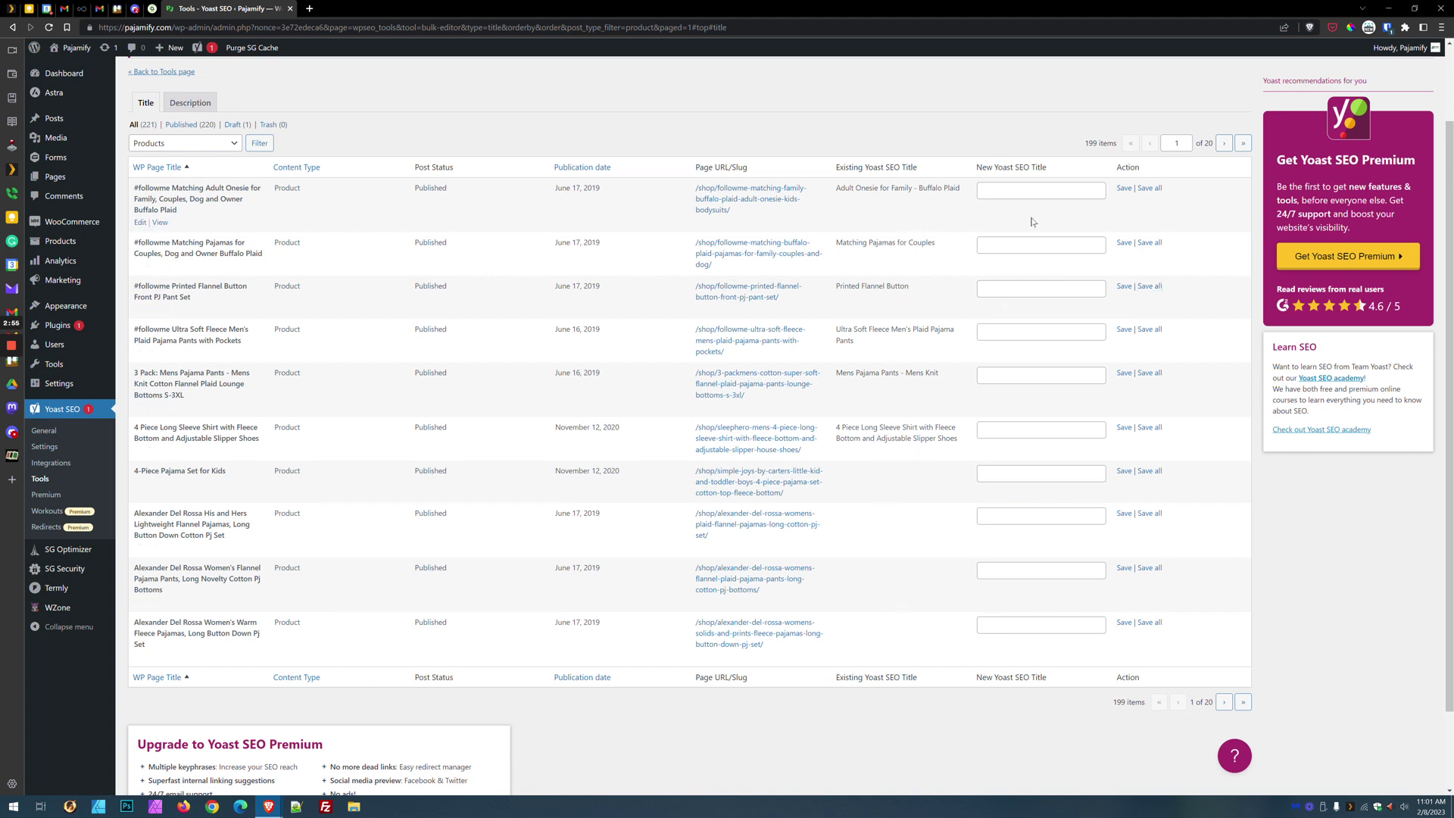
Step: Go to the next page of products, then open the All Products list
left_click(1224, 143)
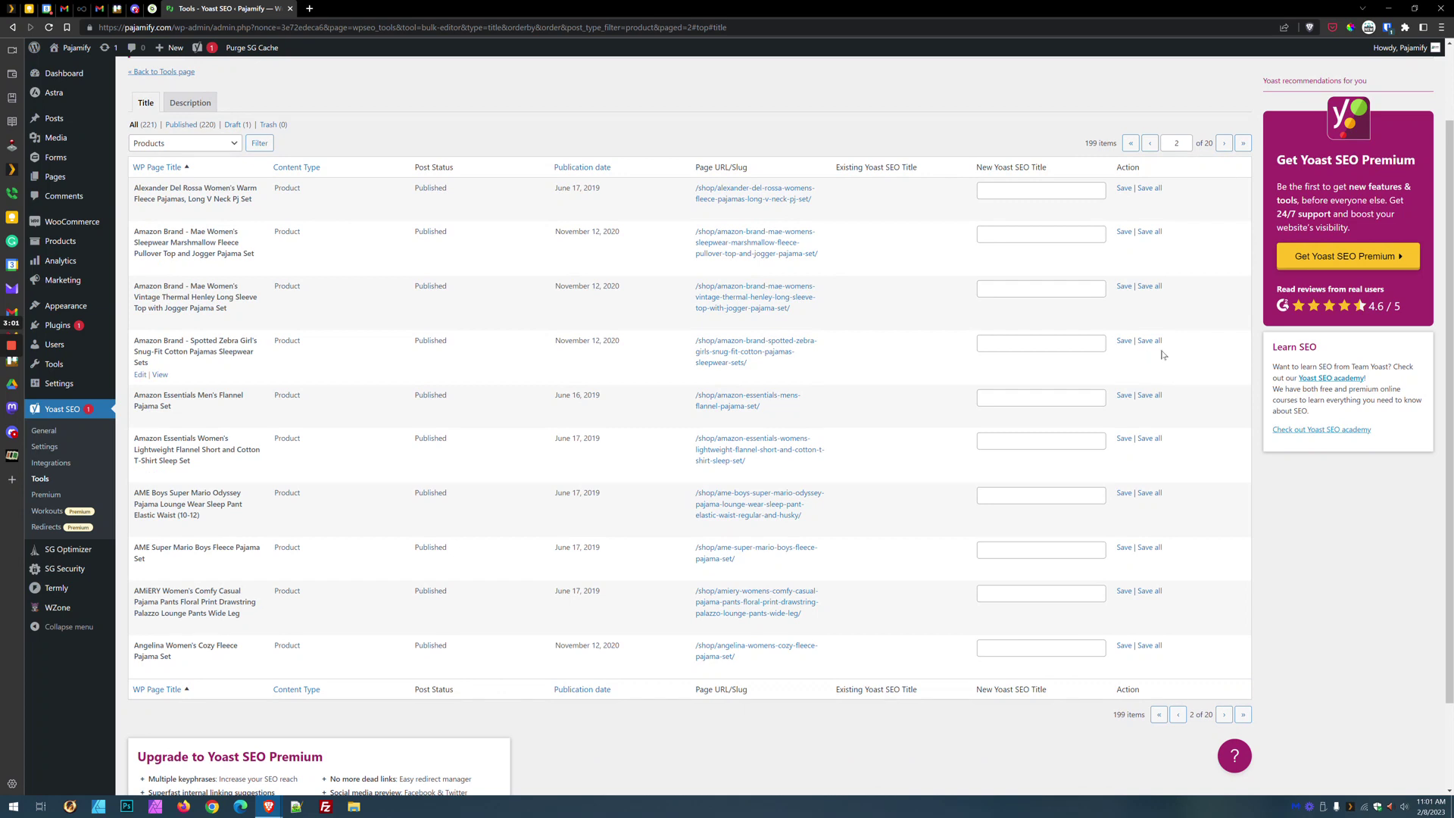
scroll(984, 227, "up", 2)
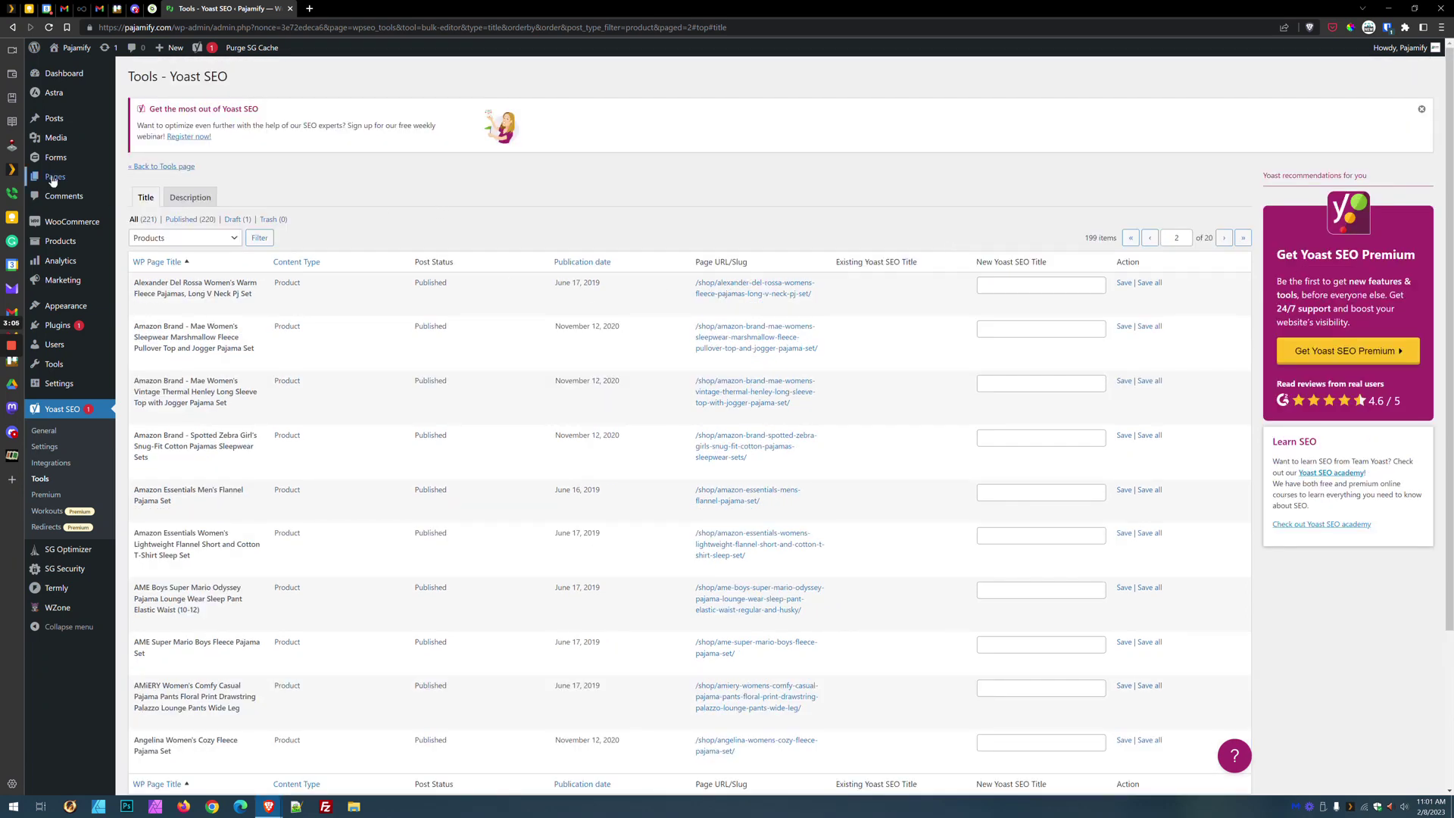
left_click(68, 246)
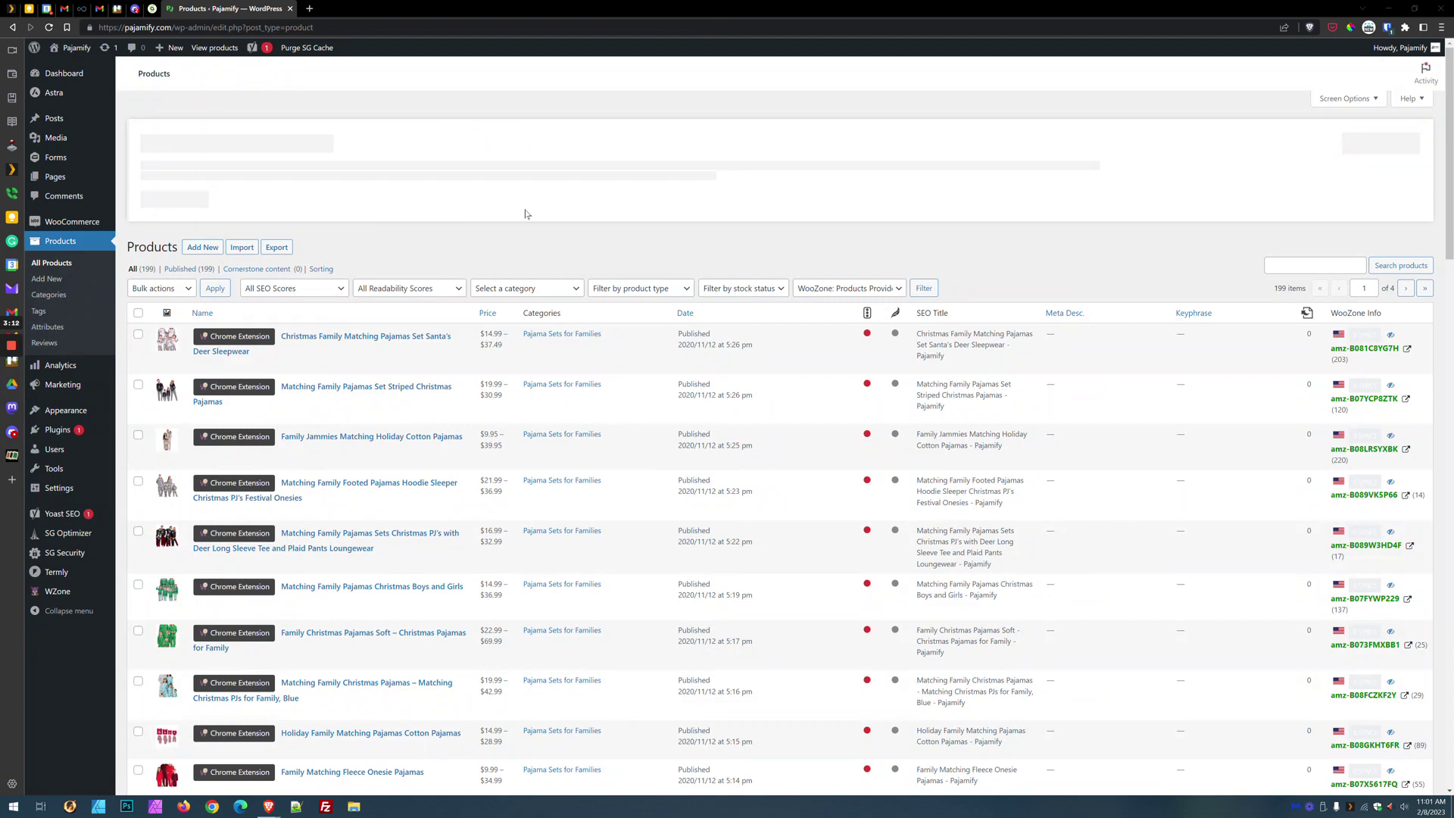
Step: Open the Christmas Family Matching Pajamas product and inspect its Yoast SEO title and empty meta description
scroll(527, 213, "down", 2)
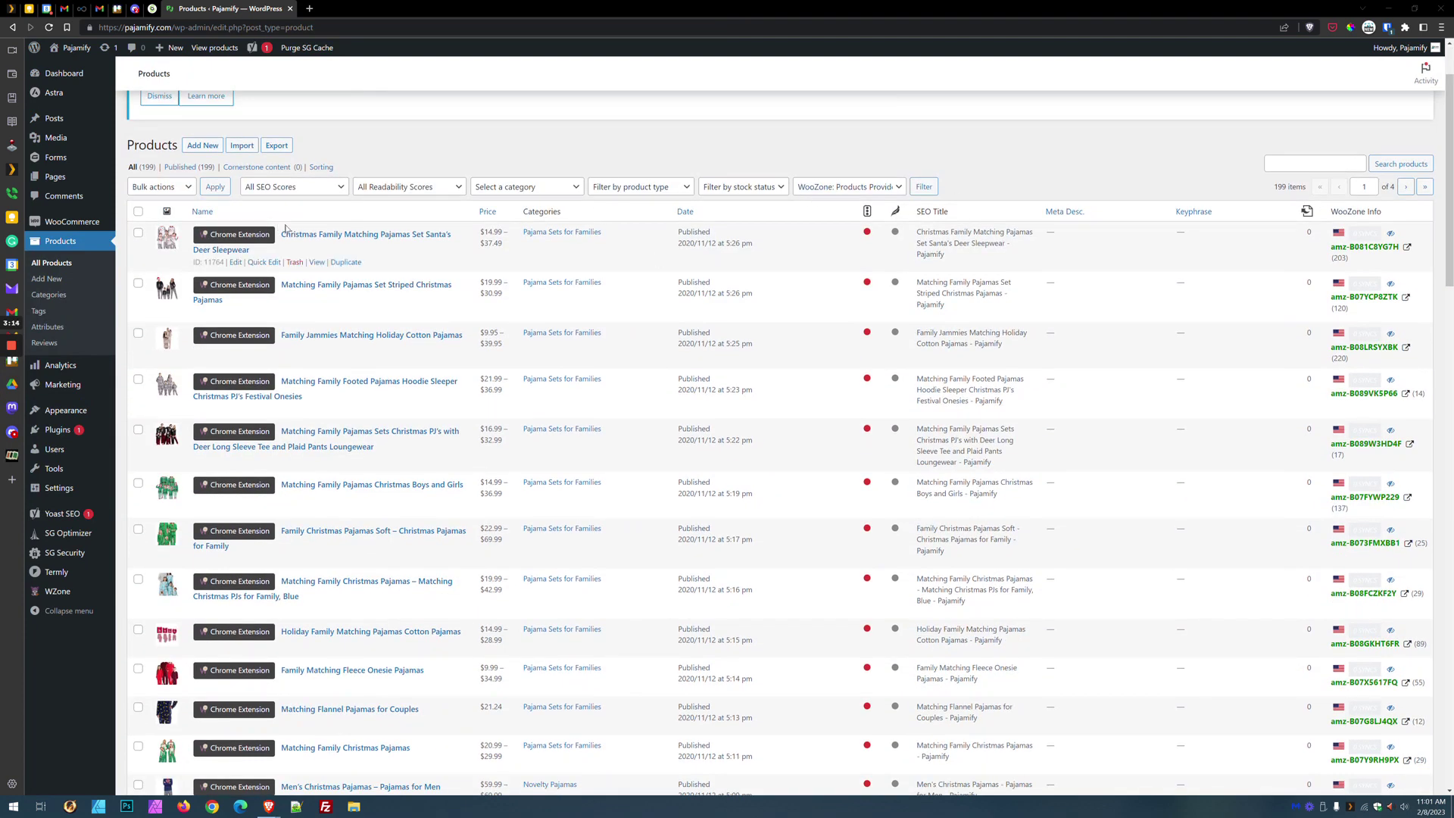
left_click(321, 238)
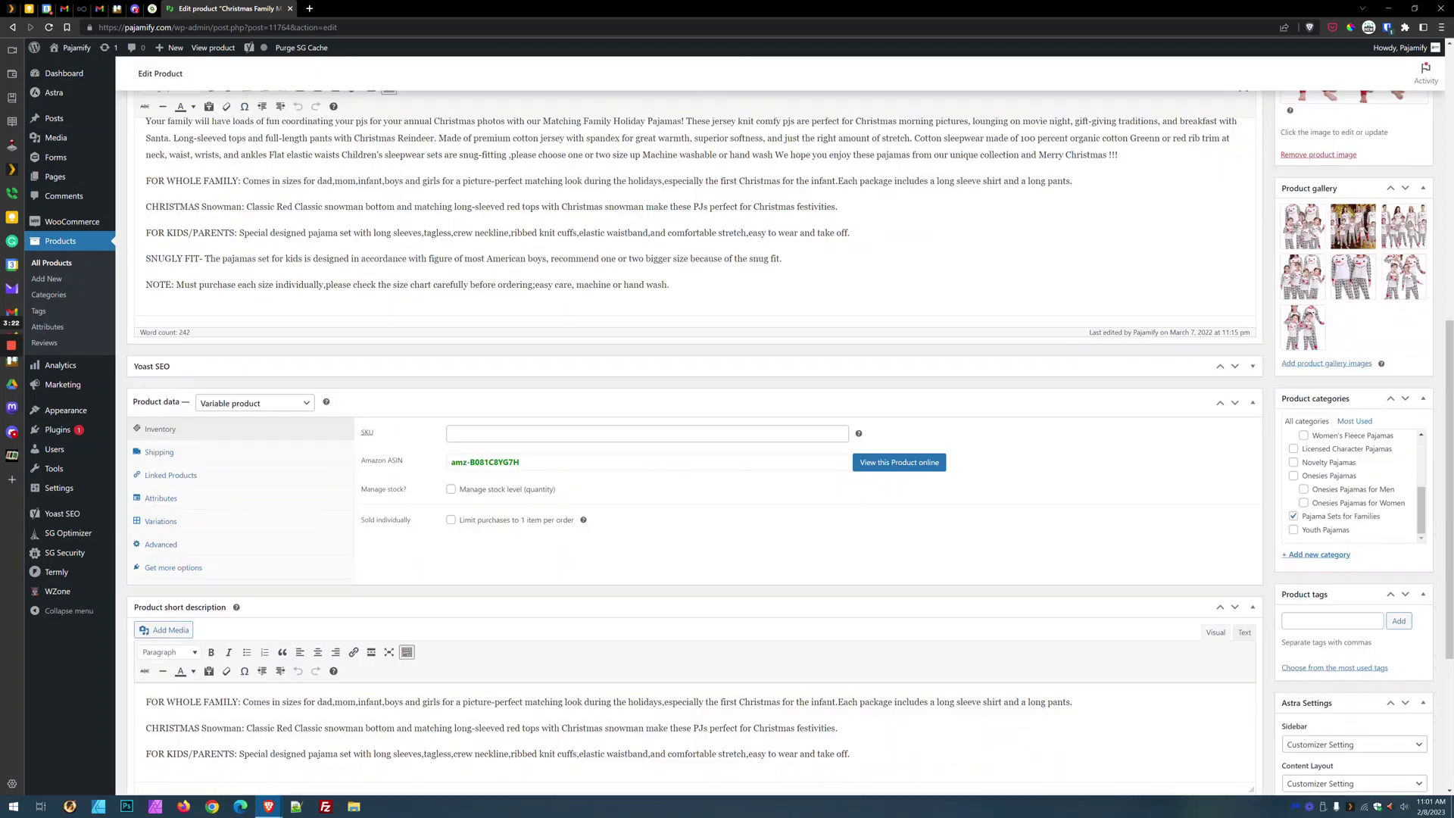
scroll(290, 457, "down", 4)
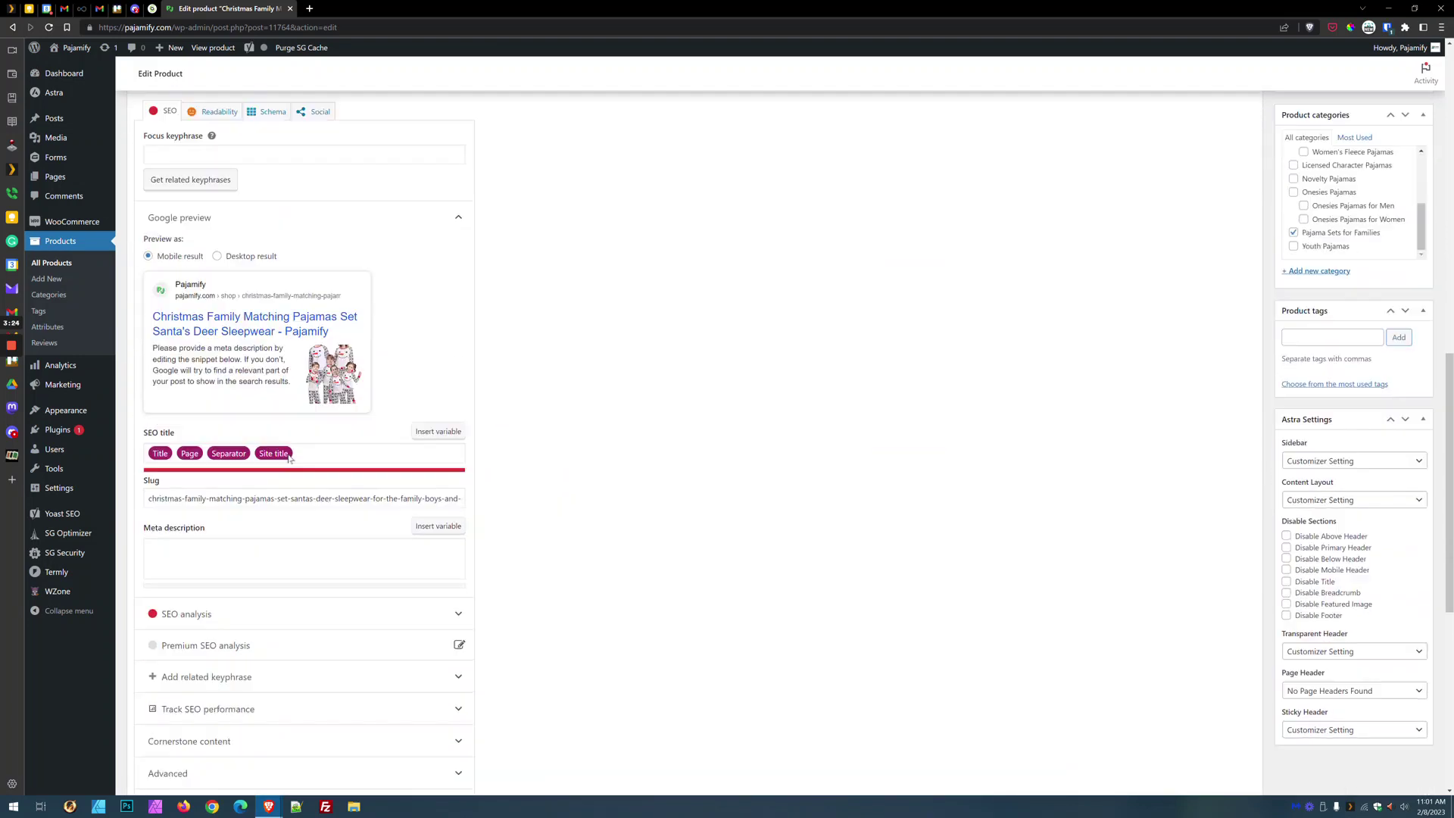
left_click(290, 457)
left_click(148, 548)
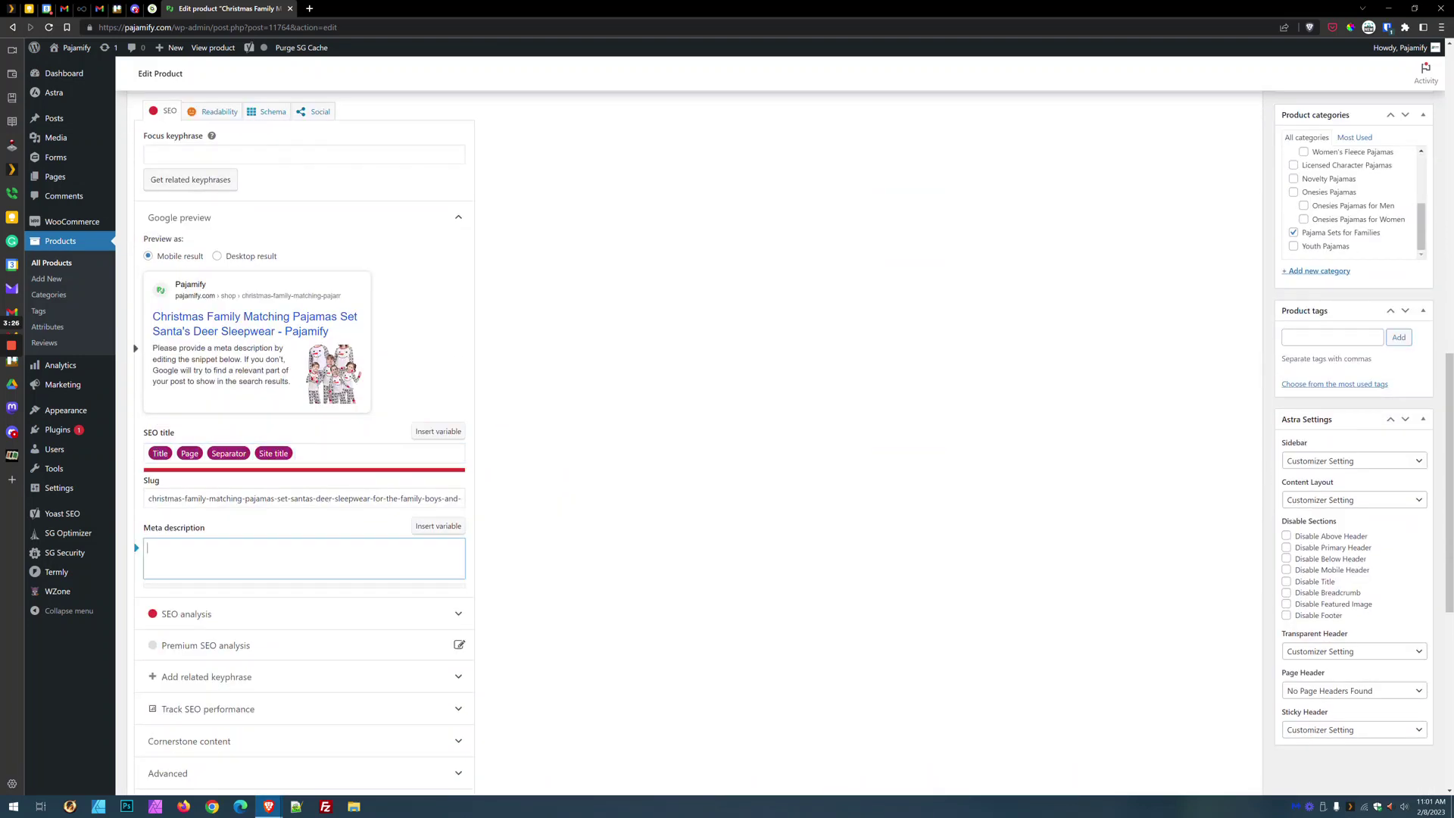
scroll(853, 464, "up", 15)
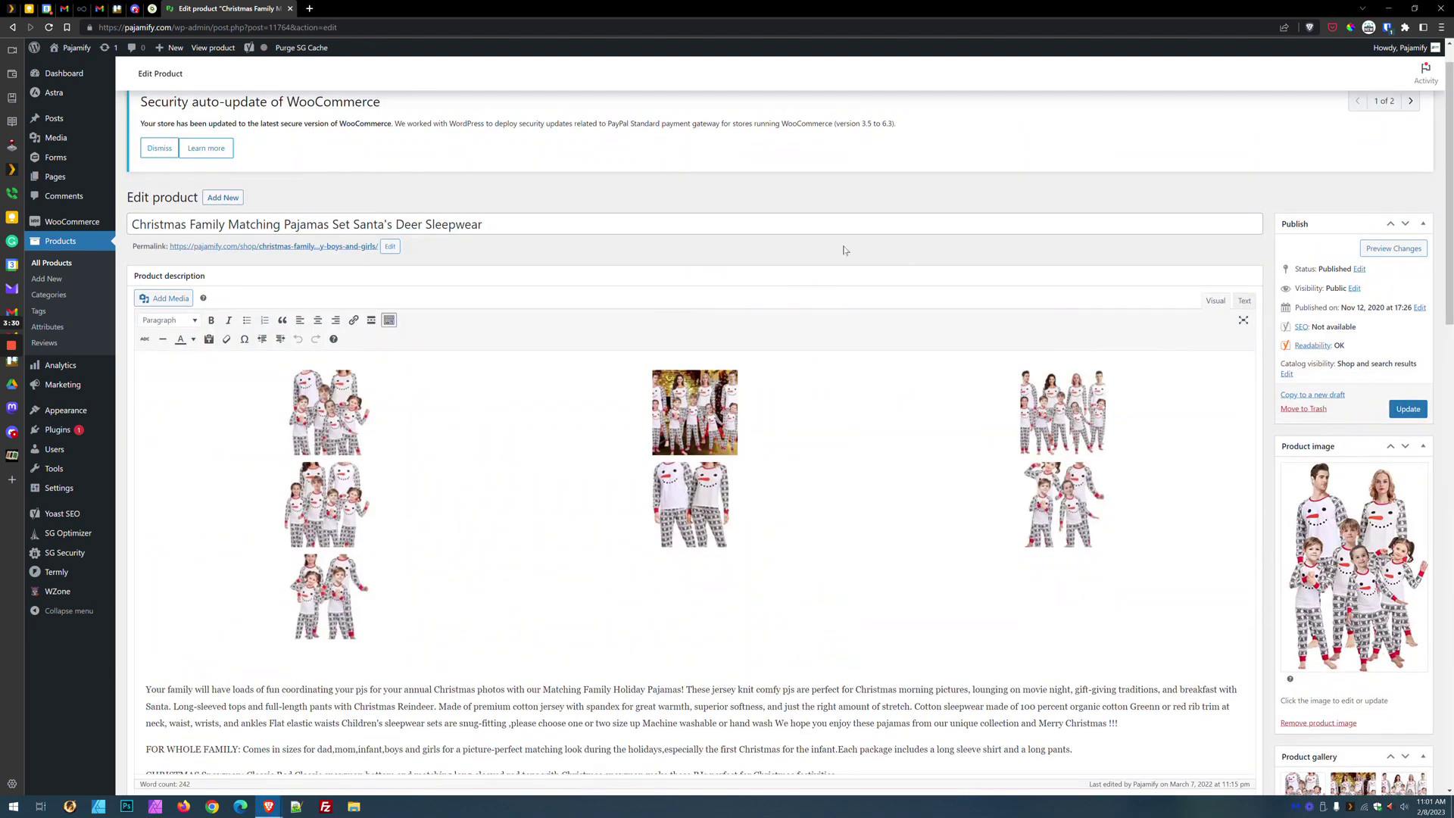
scroll(561, 434, "down", 15)
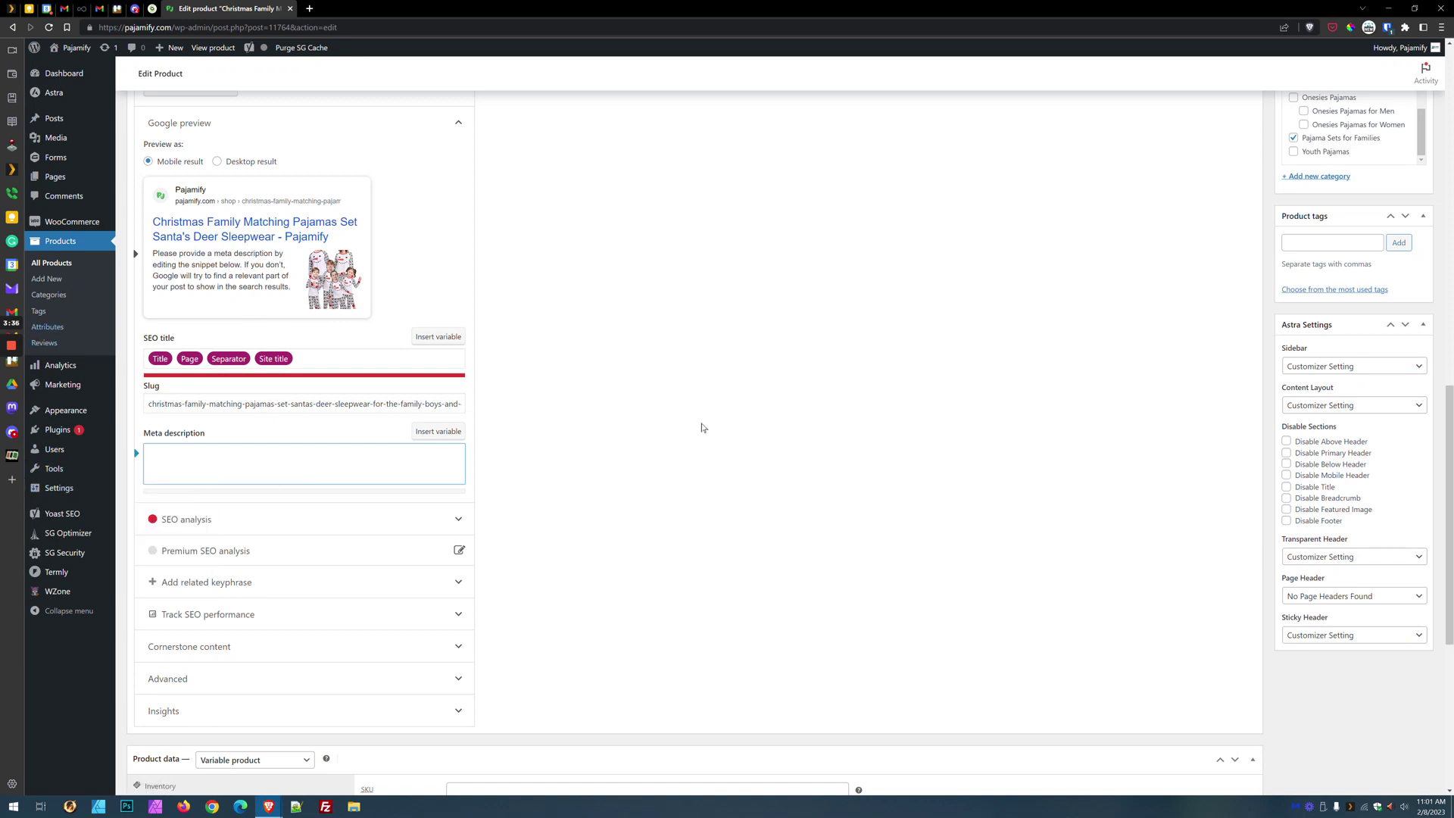
left_click(688, 402)
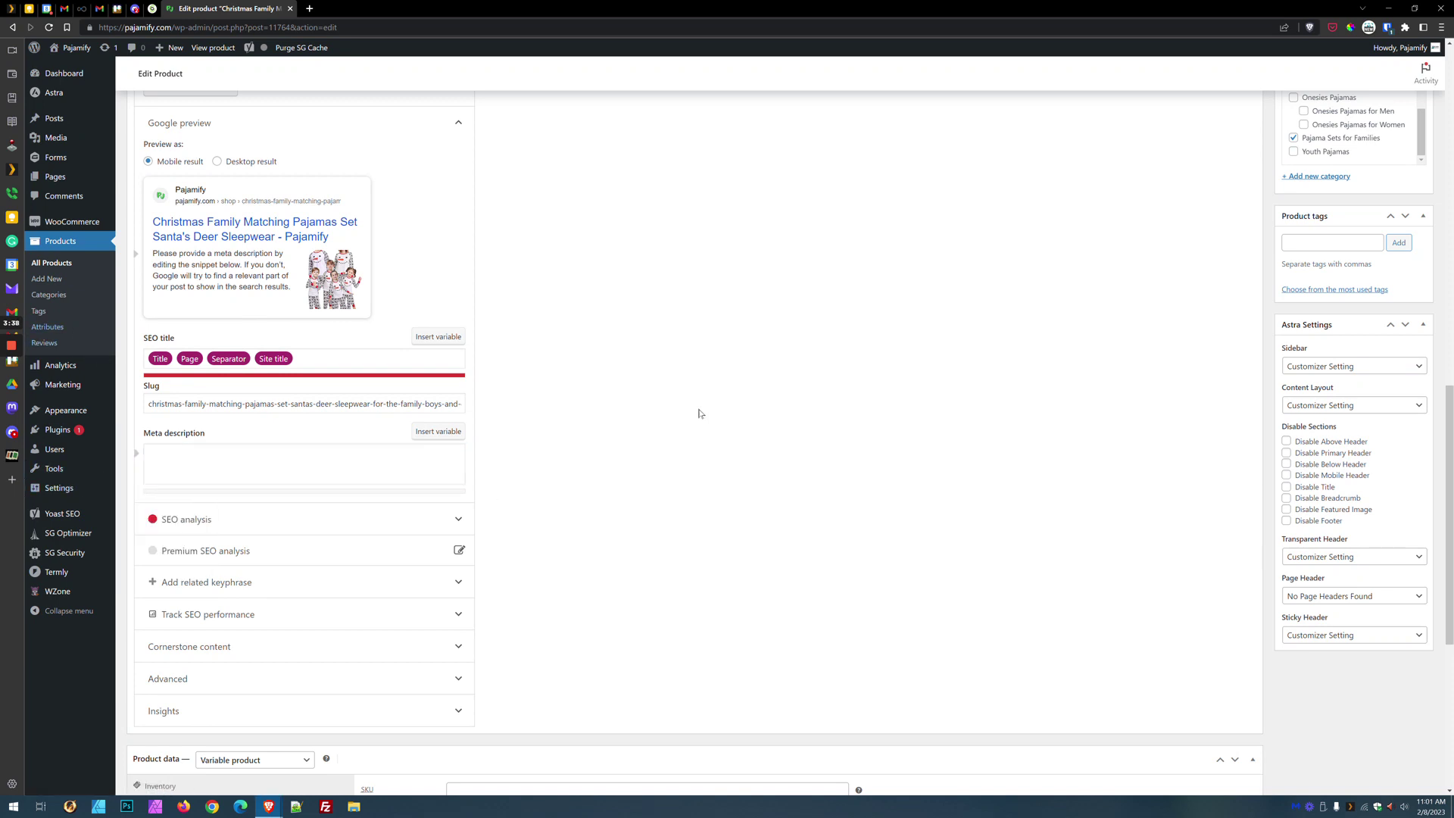
Step: Return to the Yoast SEO Tools page
scroll(291, 386, "up", 4)
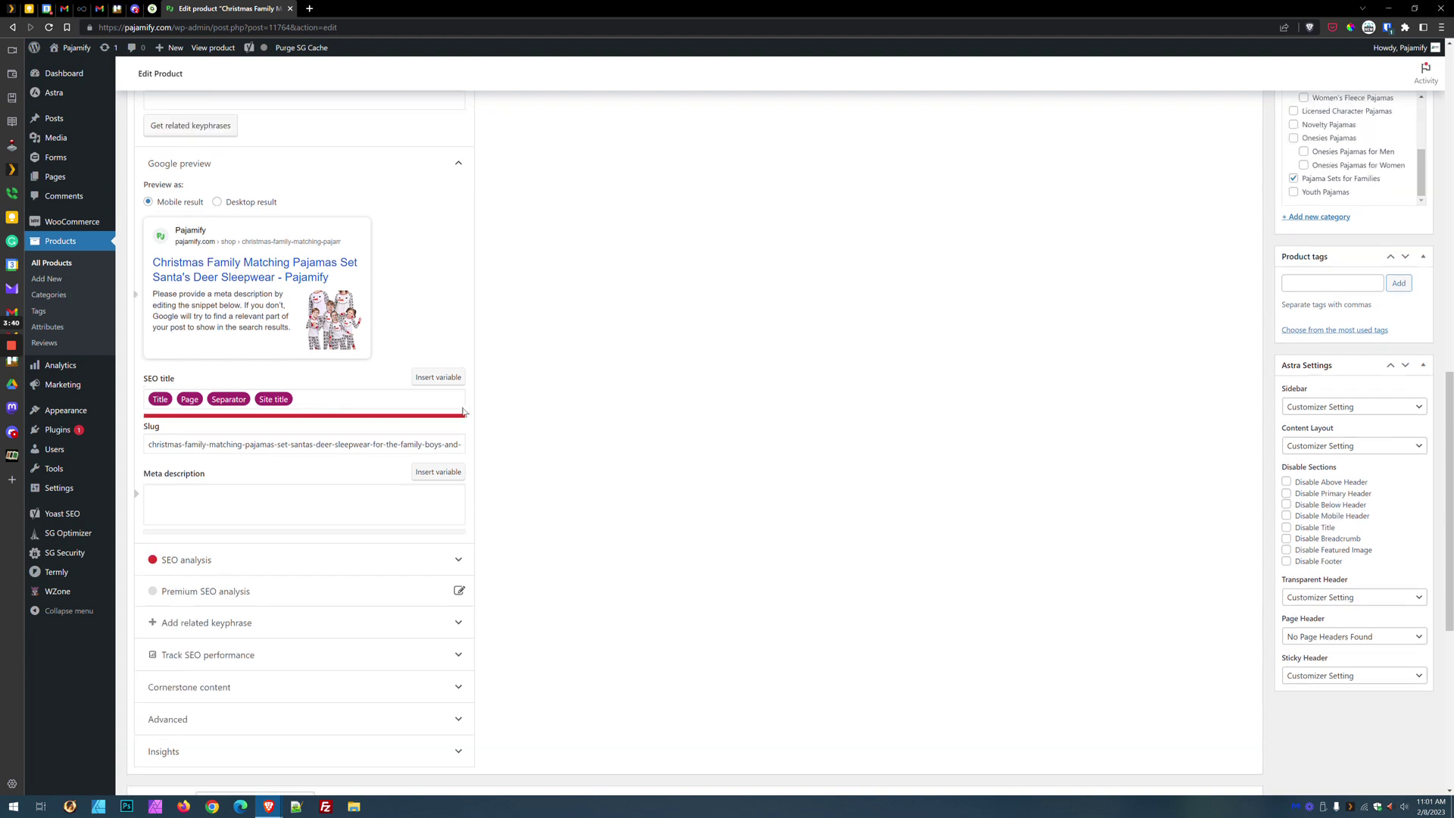
mouse_move(106, 516)
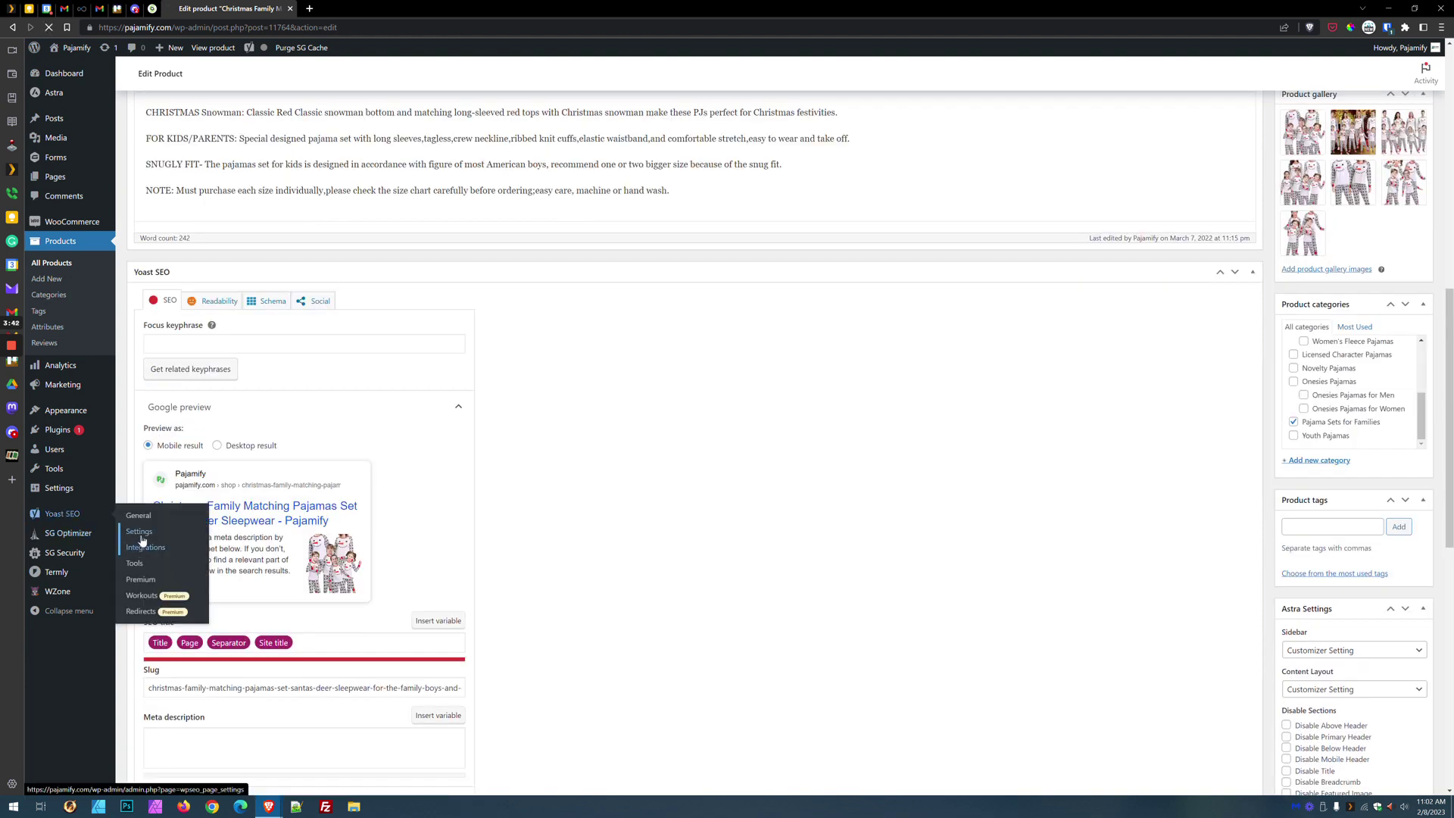
left_click(132, 563)
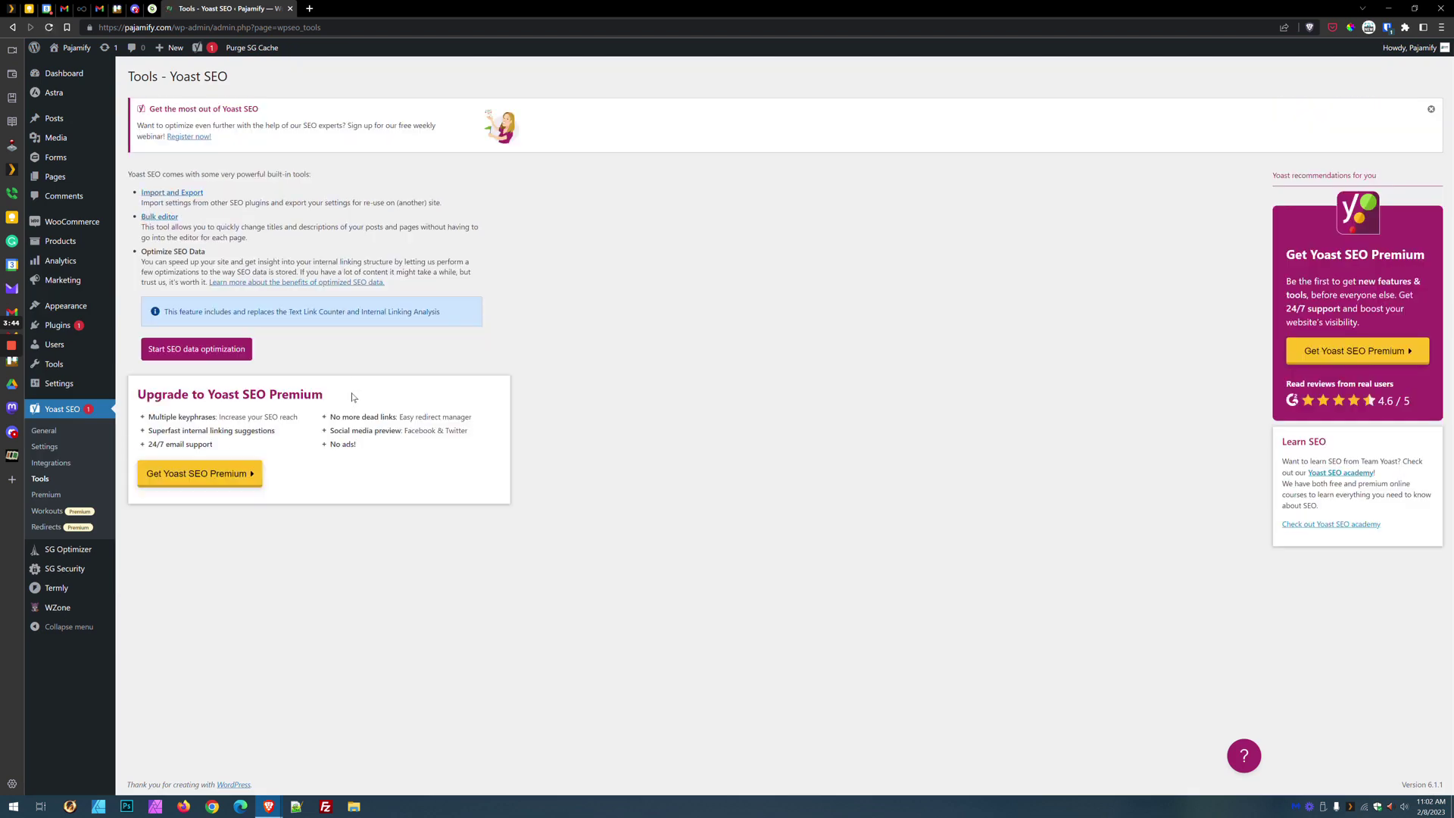
Step: Open the bulk editor's Description tab and view the first product's live page in a new tab
left_click(174, 218)
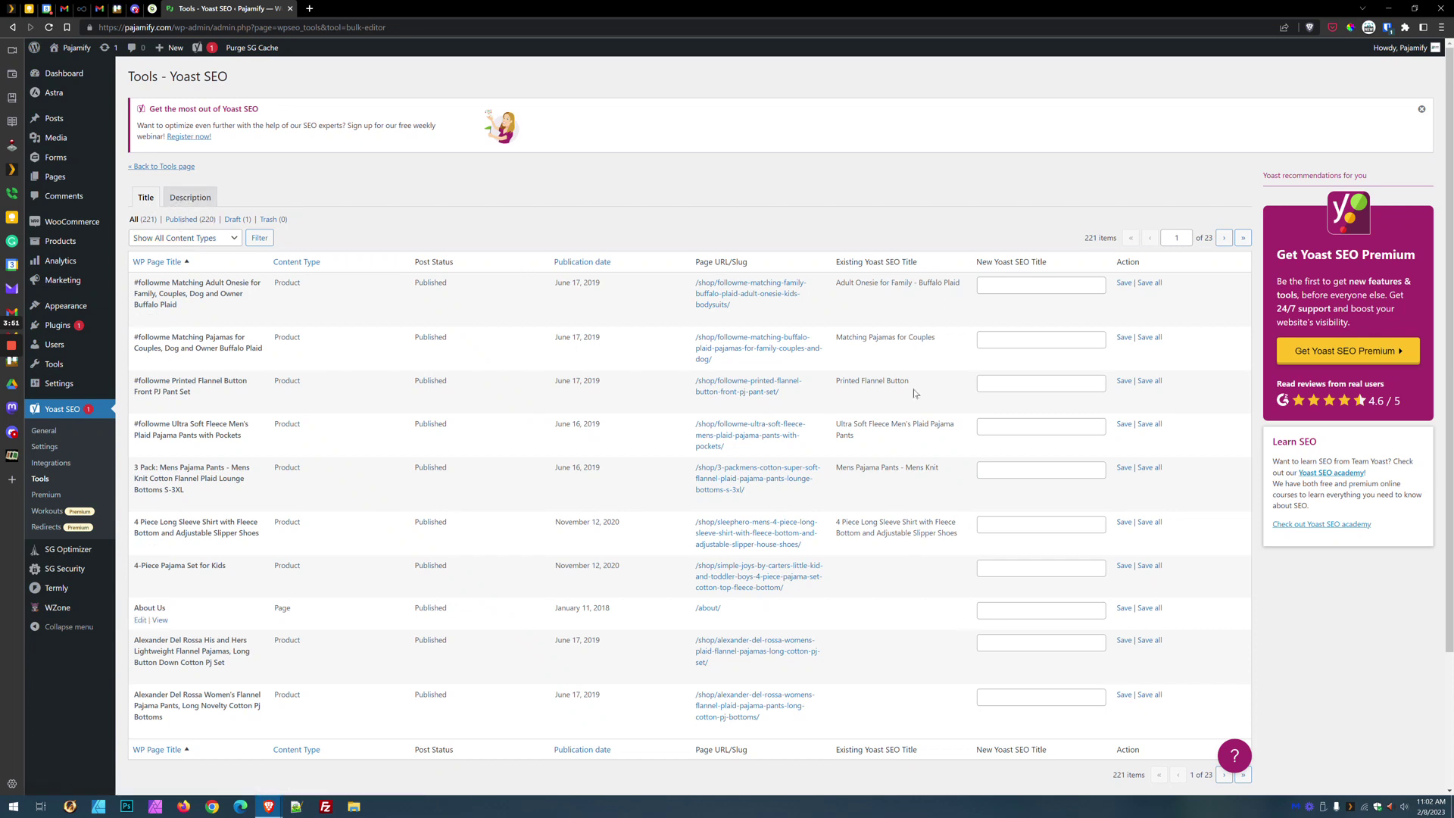
left_click(189, 198)
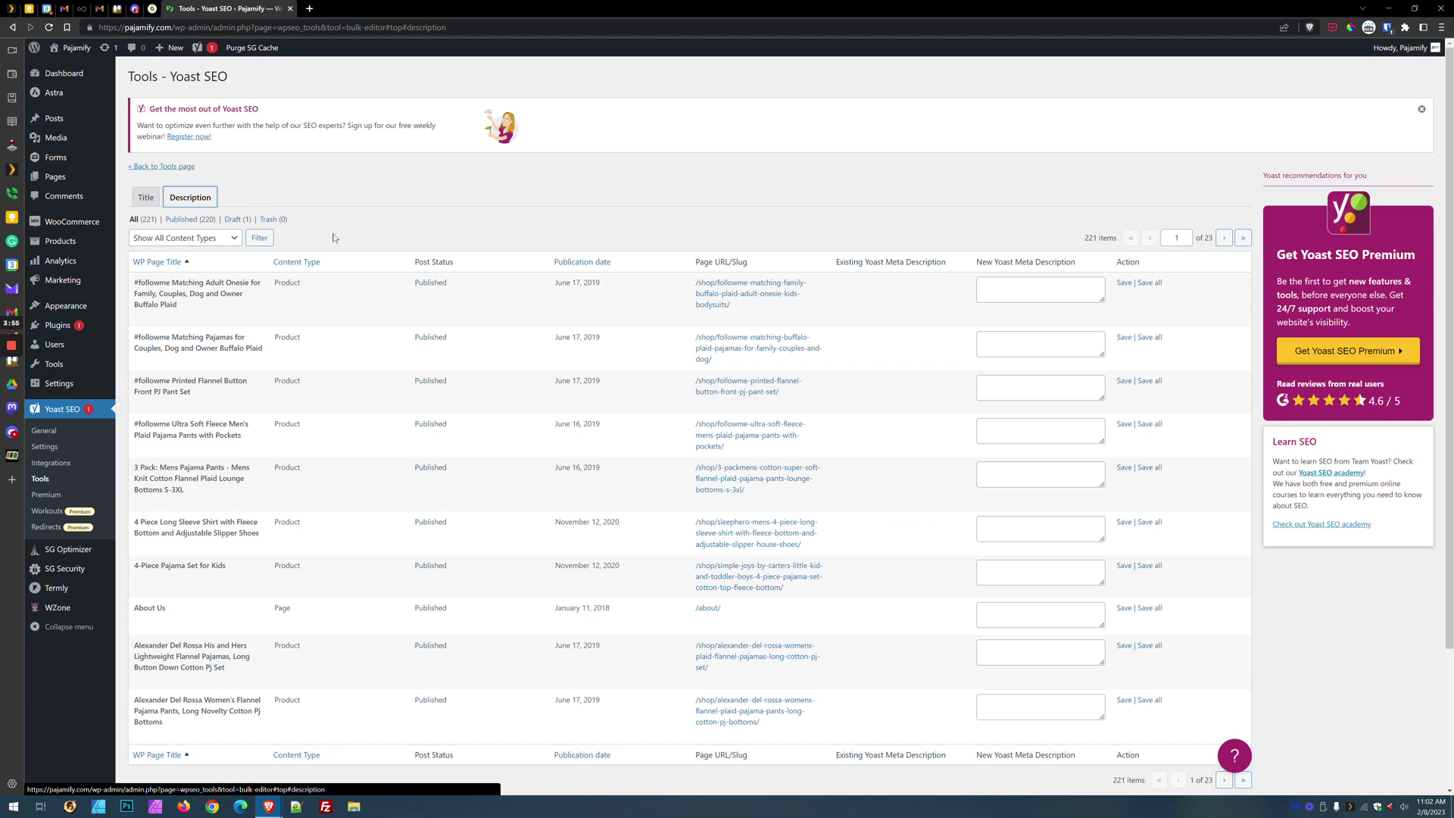
left_click_drag(865, 262, 970, 265)
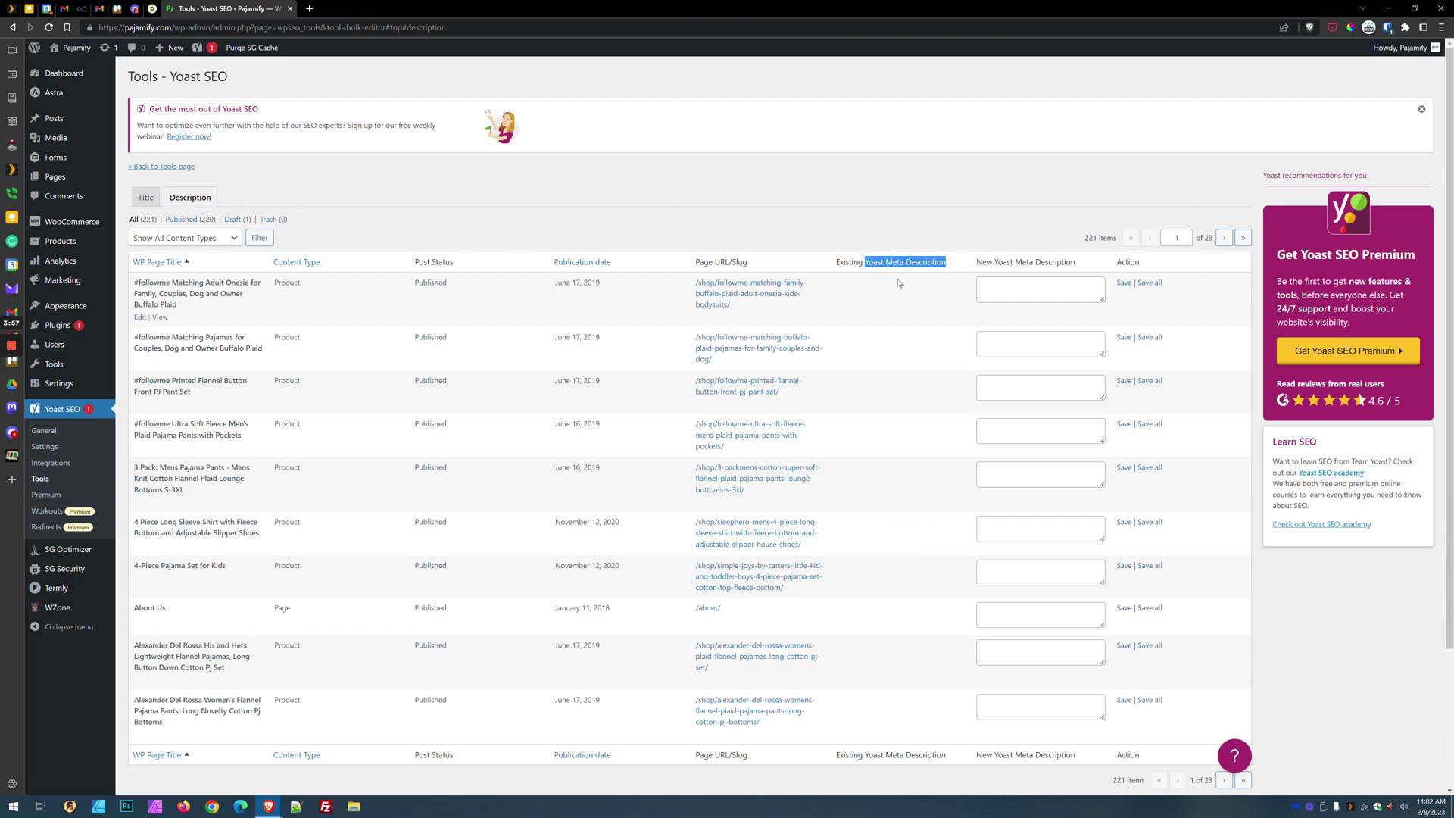
left_click(899, 280)
left_click(1039, 290)
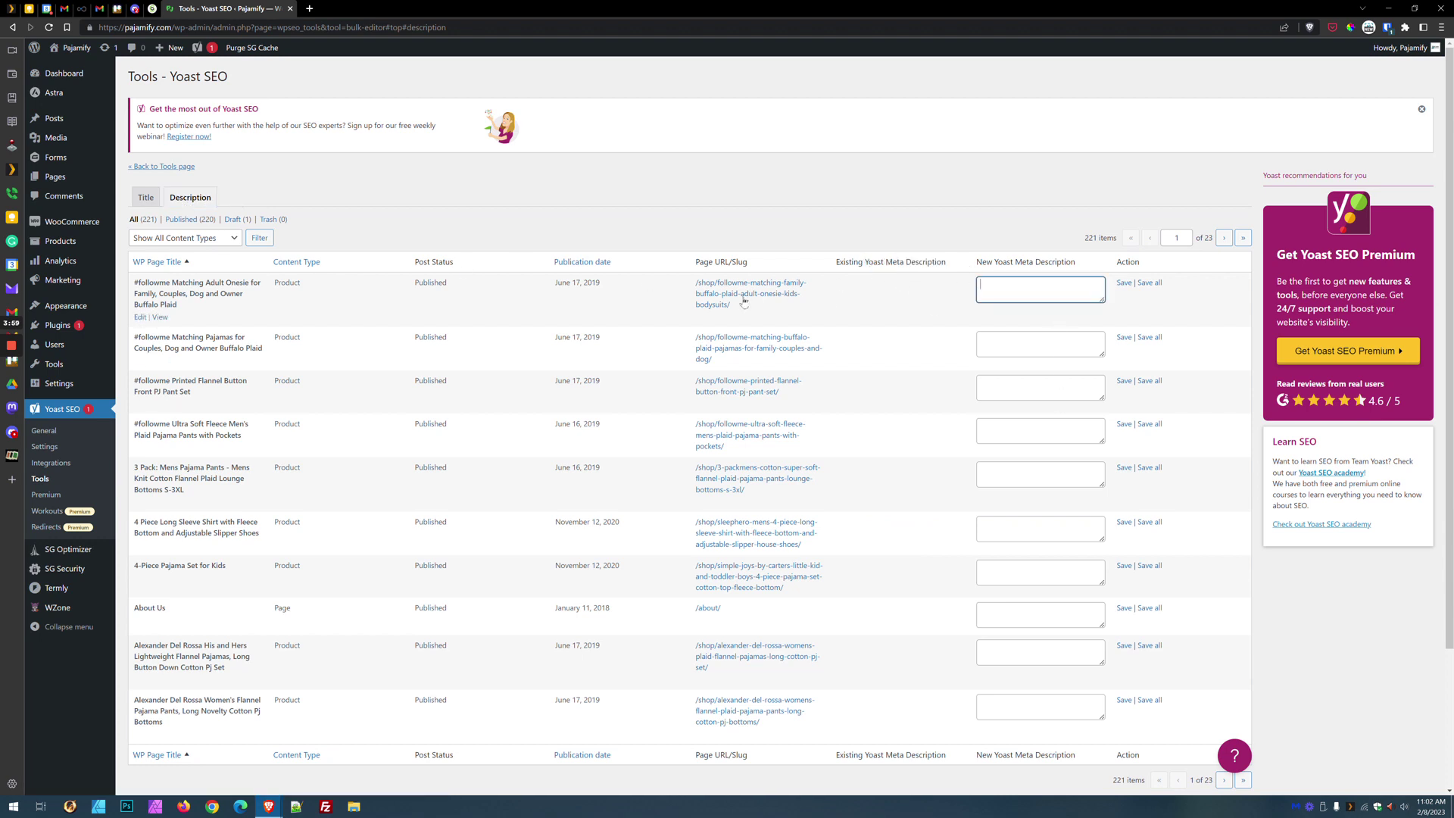
left_click(160, 318)
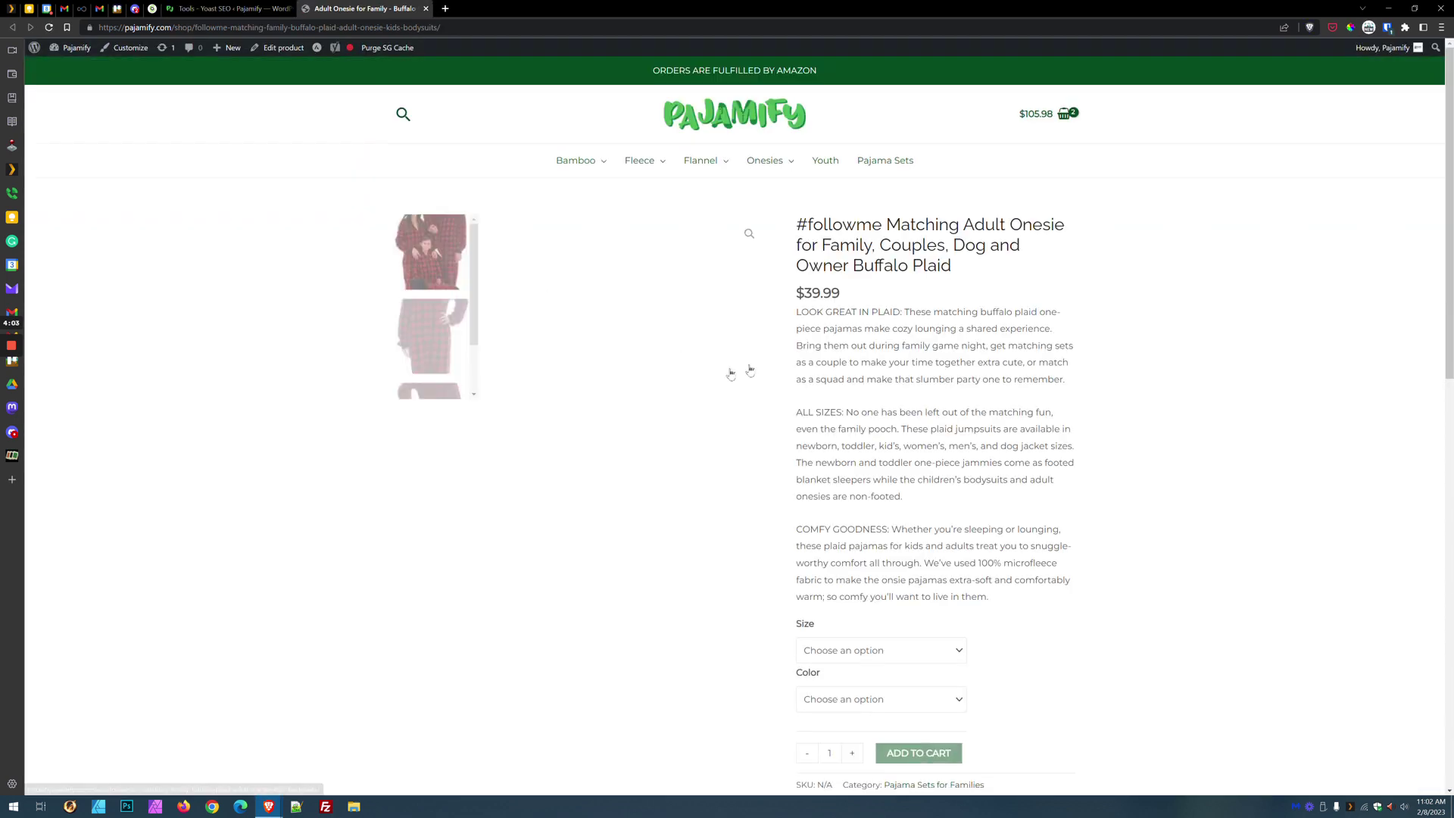
Step: Select the first paragraph of the buffalo plaid onesie's product description
double_click(812, 311)
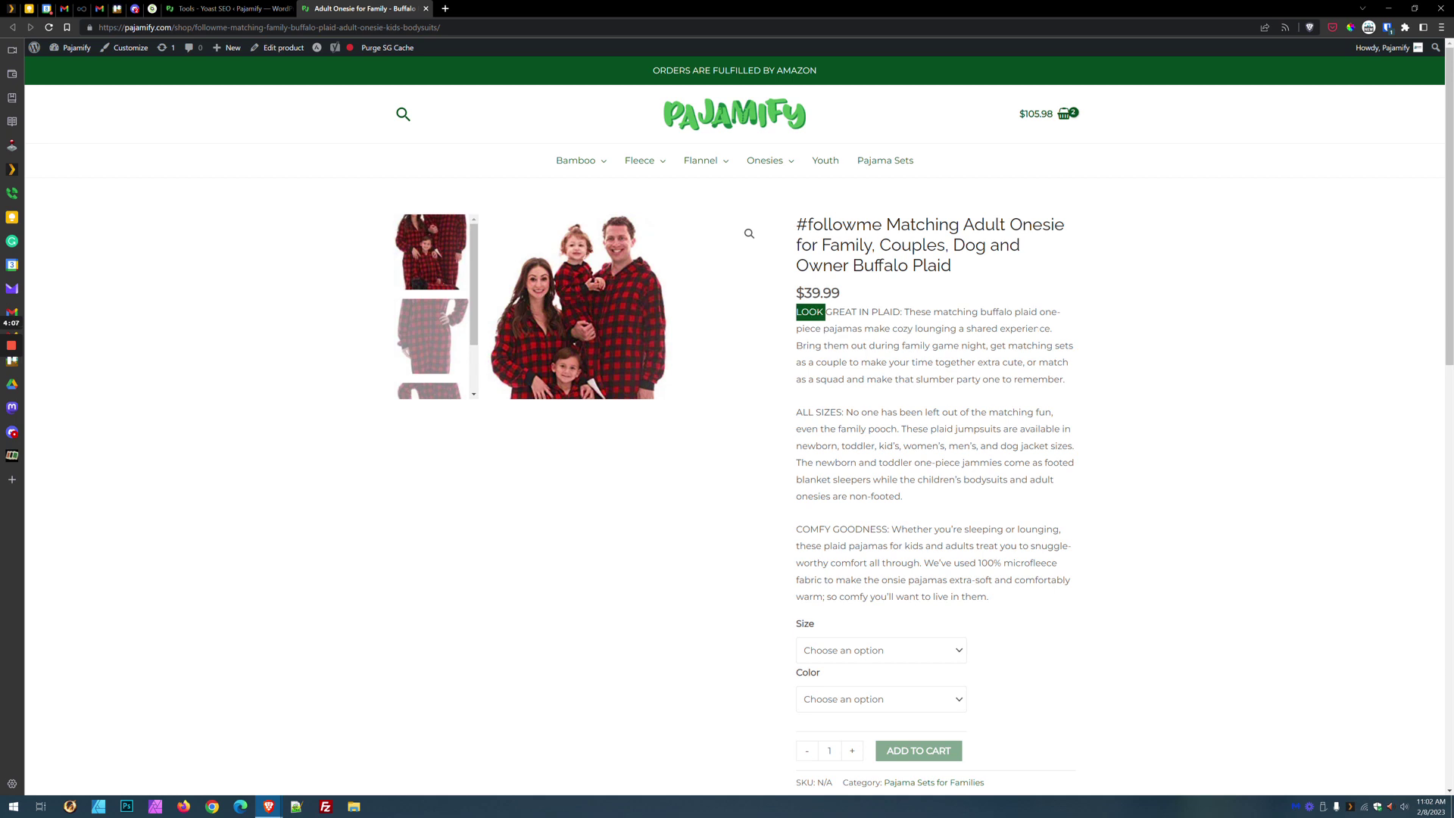
left_click_drag(1036, 329, 1053, 334)
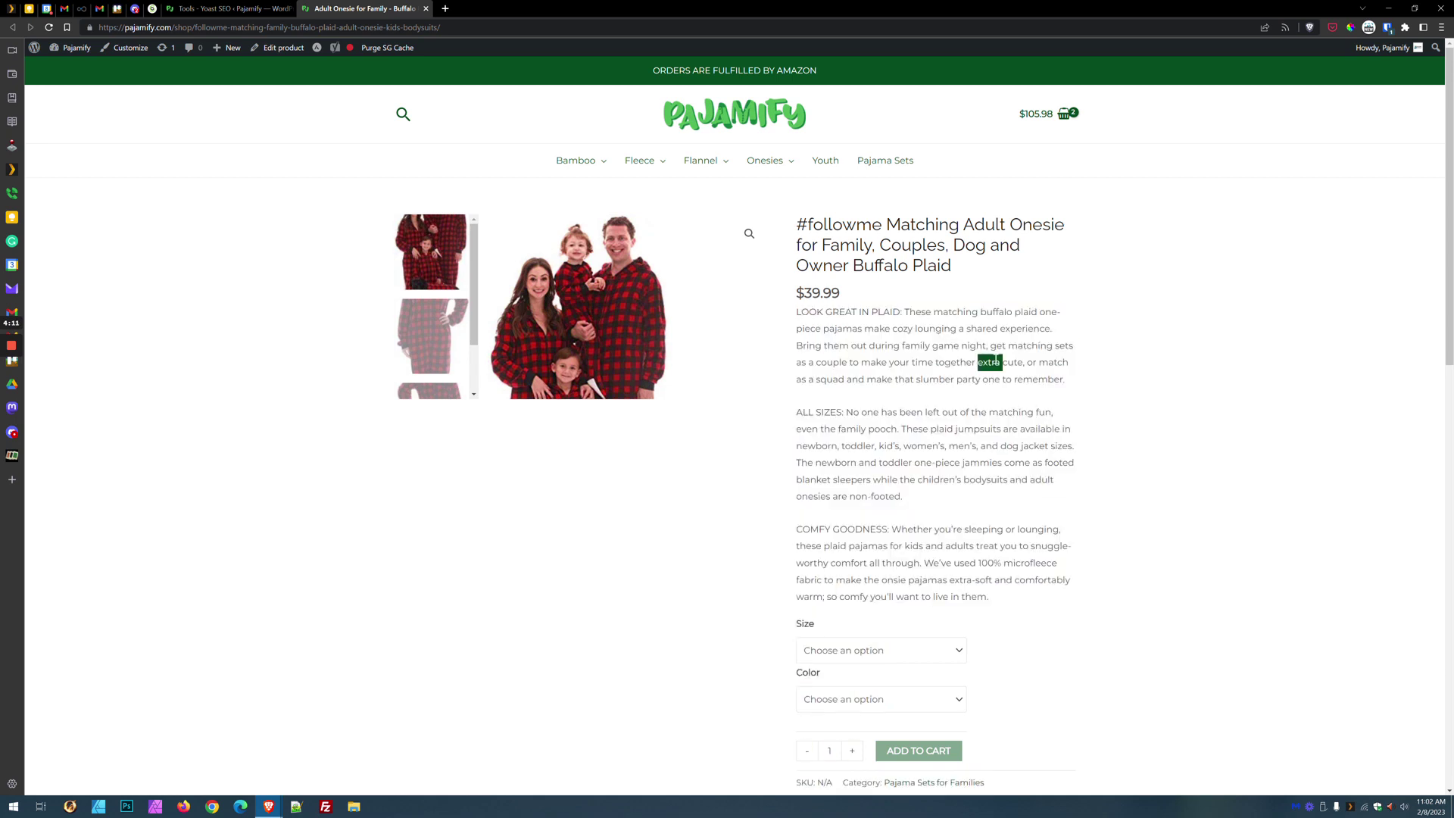
triple_click(858, 322)
key("ctrl+c")
Step: Paste the LOOK GREAT IN PLAID paragraph as the first onesie's new meta description, enlarge the box, and save
key("ctrl+shift+Tab")
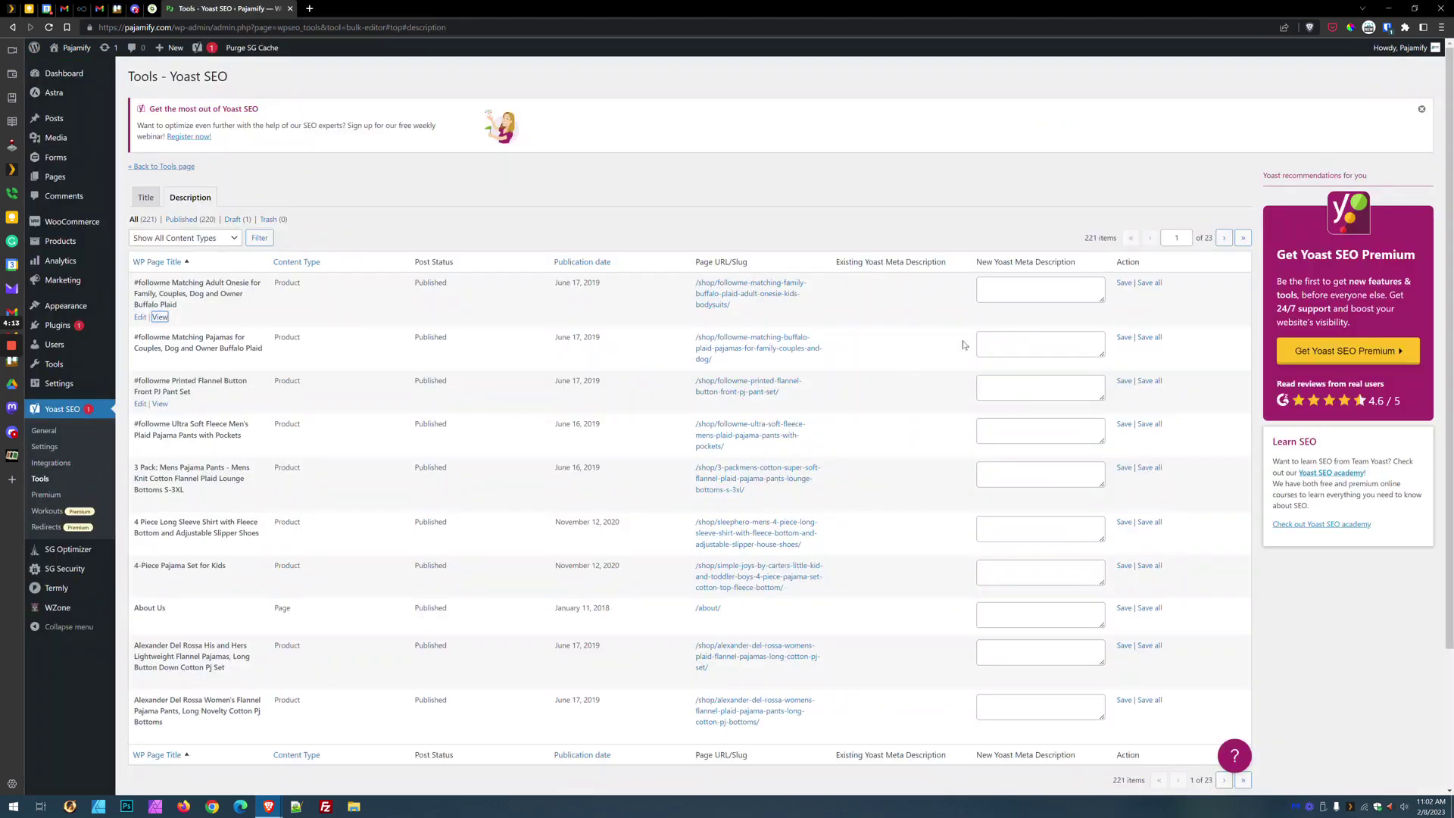
key("ctrl+v")
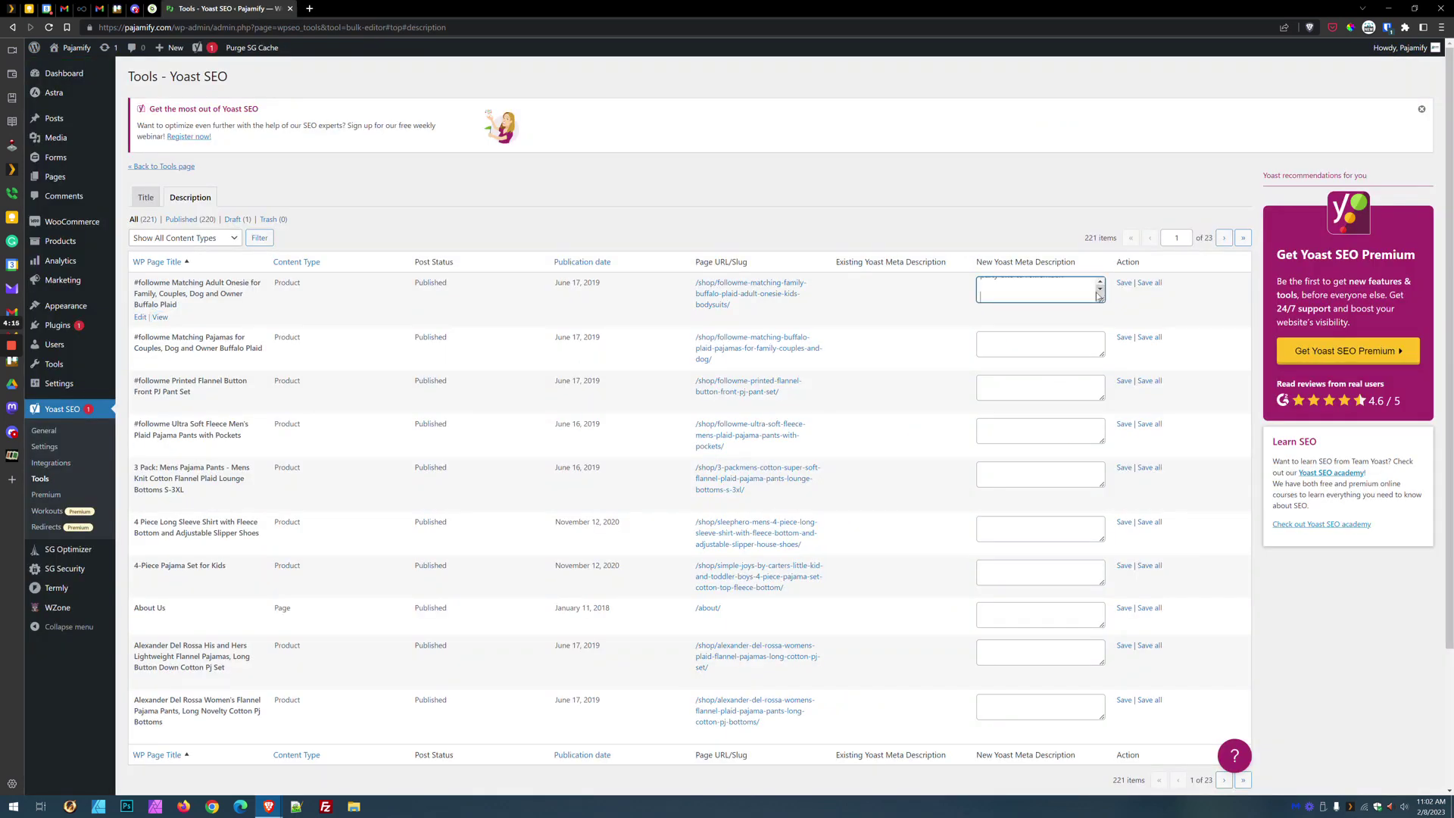
scroll(1098, 296, "up", 1)
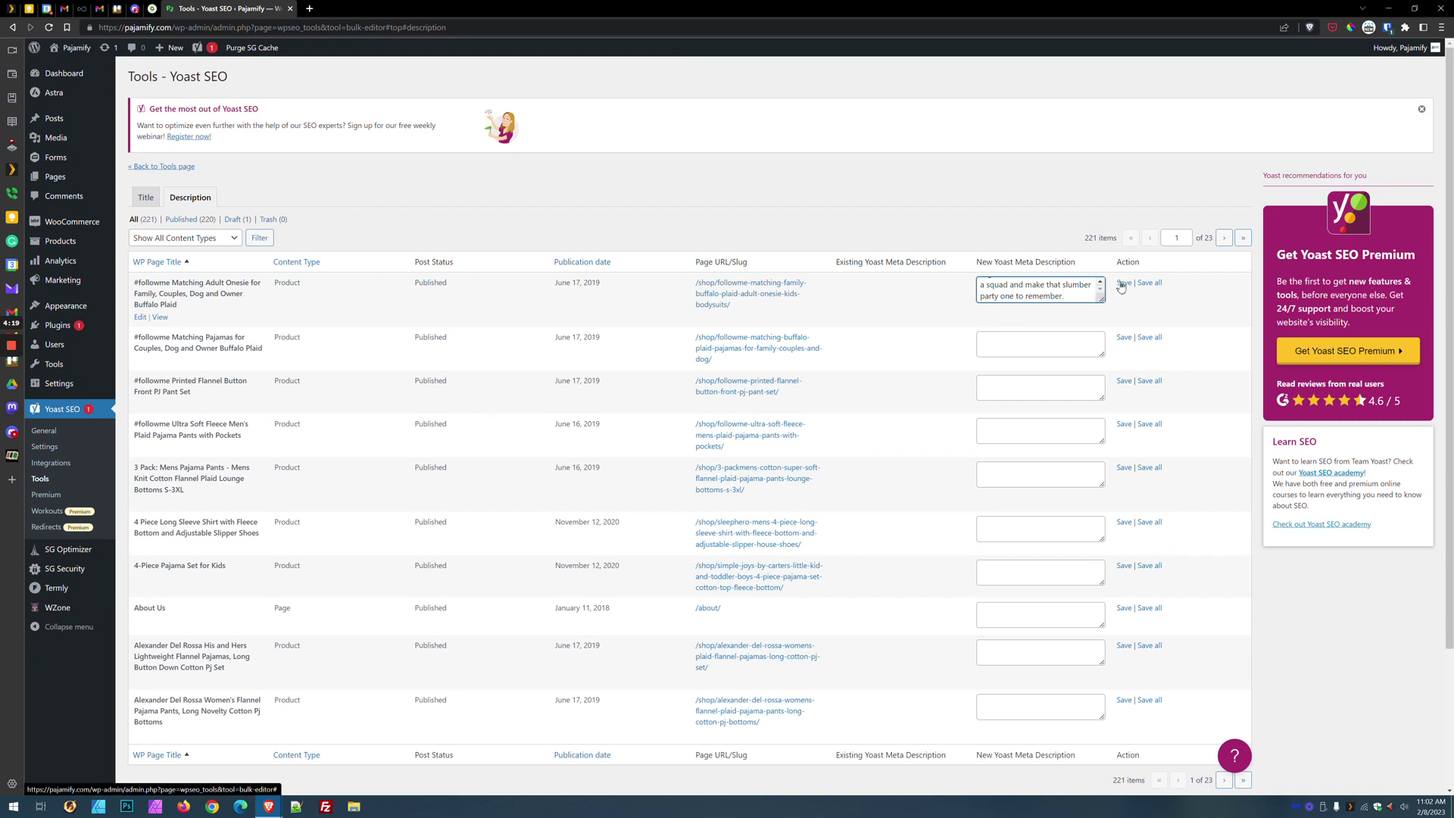
left_click_drag(1101, 300, 1102, 404)
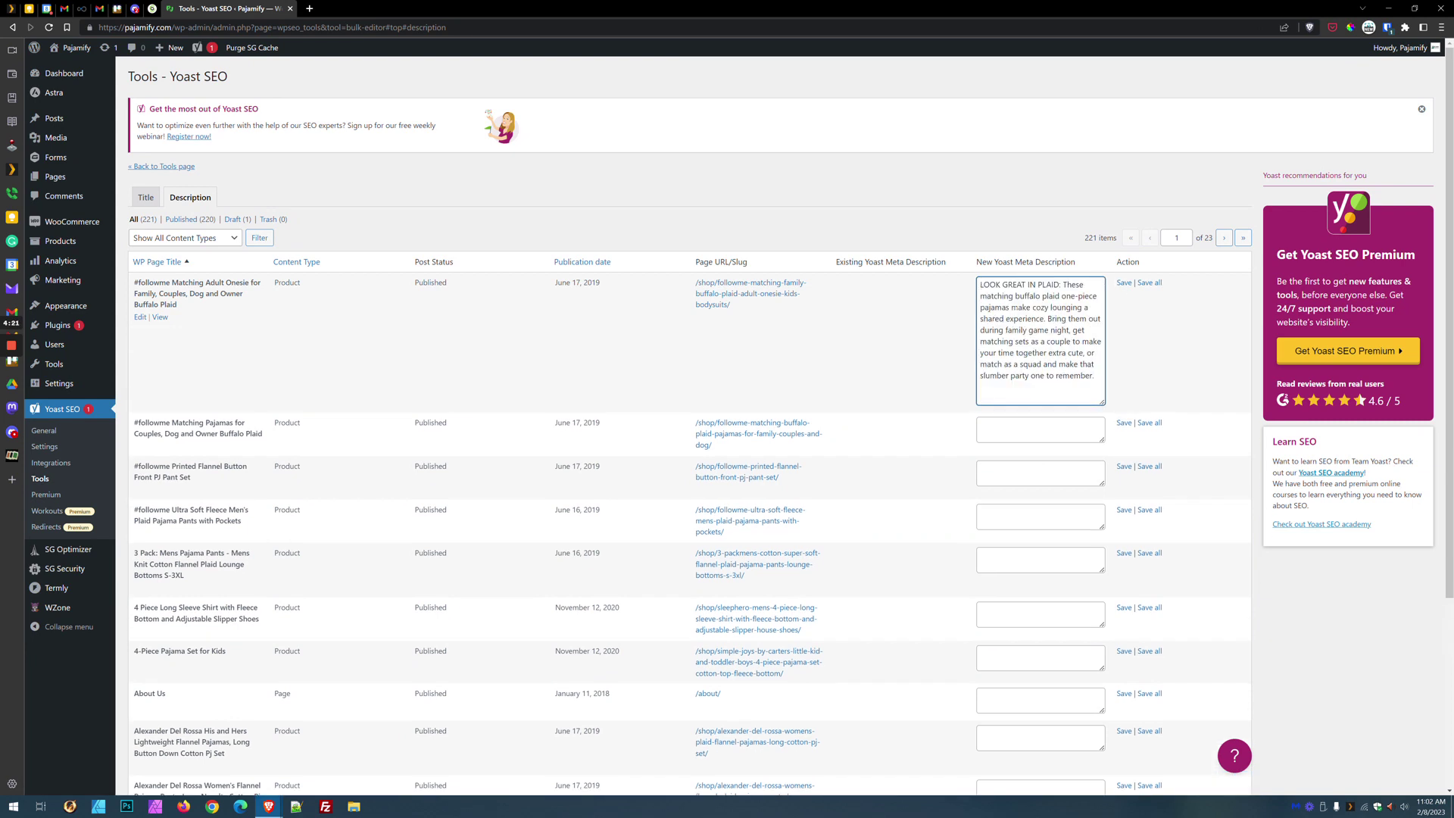
left_click(1124, 283)
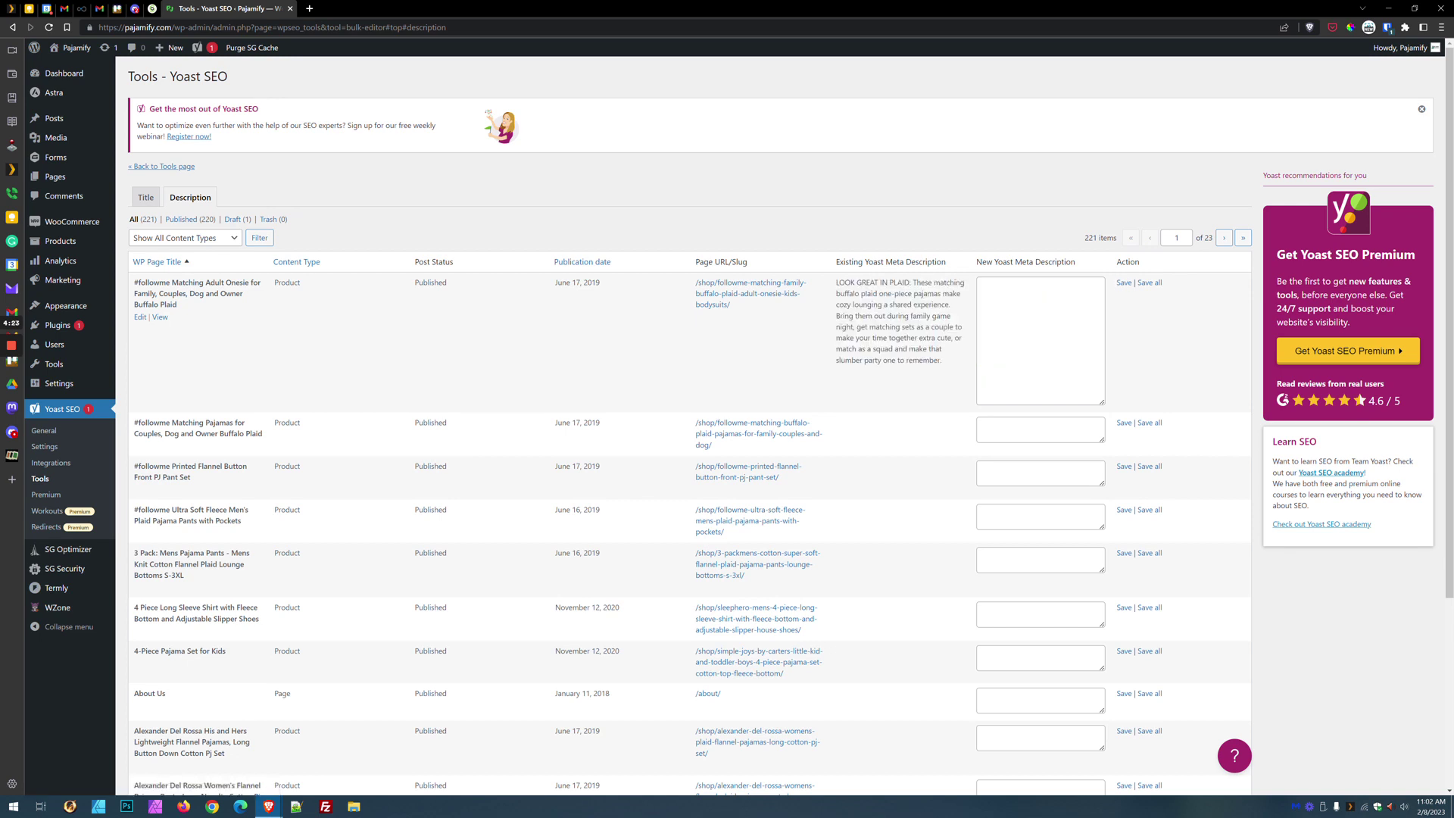
Step: Review the saved 'LOOK GREAT IN PLAID…' text now shown as the onesie's existing meta description
left_click_drag(951, 360, 833, 284)
left_click(827, 286)
left_click_drag(833, 281, 961, 376)
left_click(930, 362)
mouse_move(9, 348)
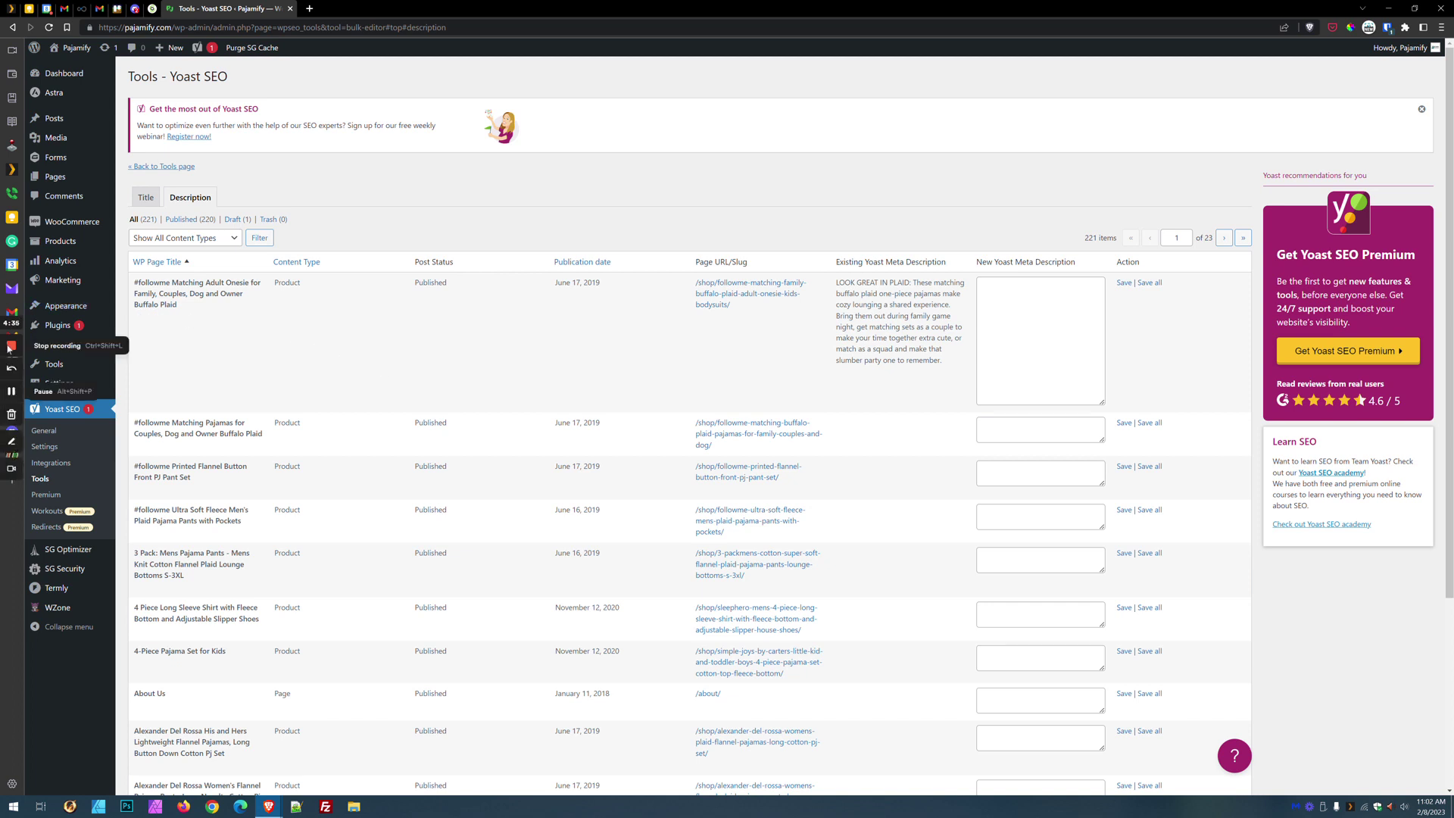